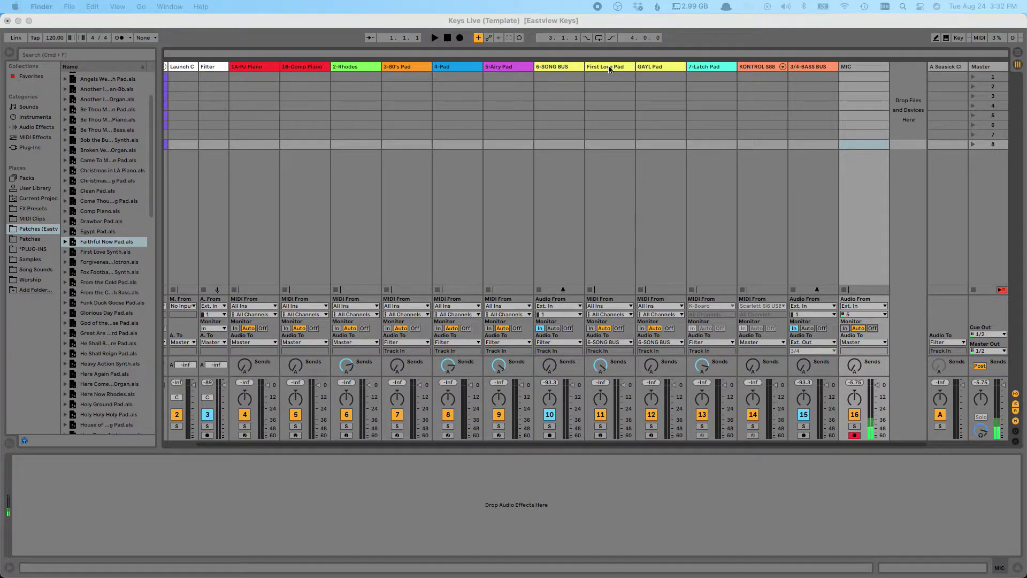
Delete the First Love Pad and GAYL Pad tracks from the set.
{"action": "left_click", "coordinate": [614, 68]}
{"action": "left_click", "coordinate": [646, 69]}
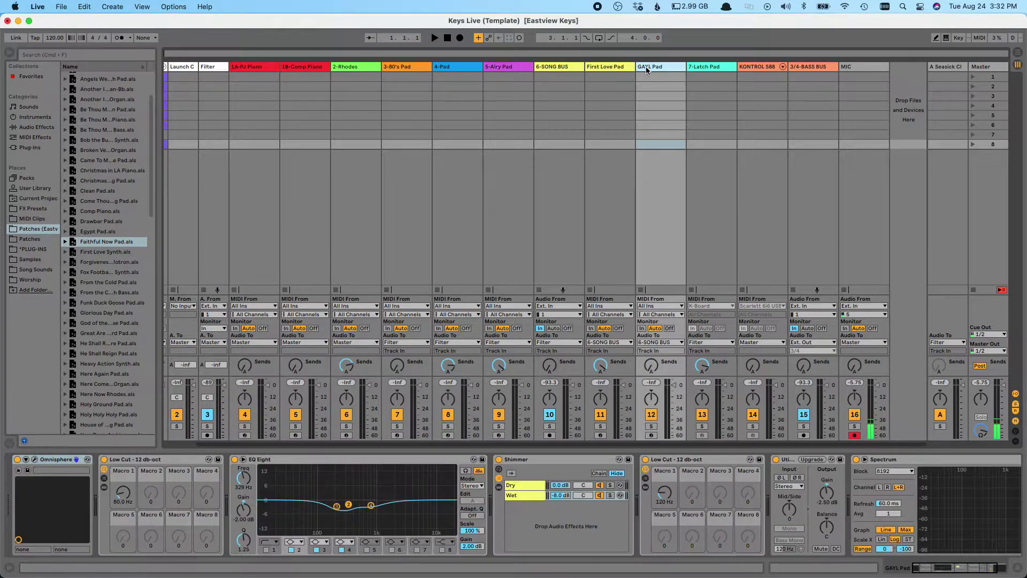
{"action": "left_click", "coordinate": [619, 67]}
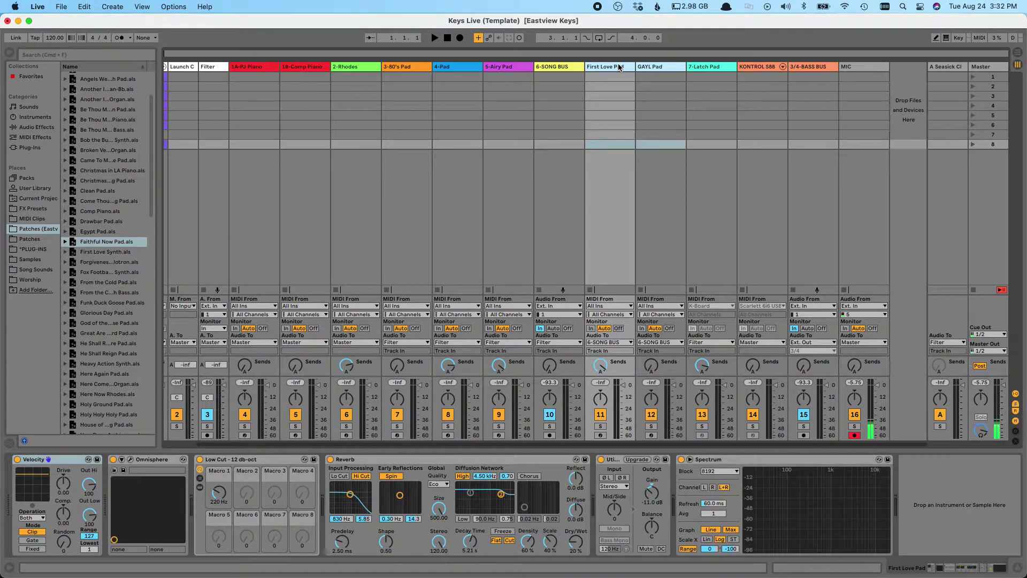
{"action": "key", "text": "Delete"}
Insert the On Earth Pad patch from the patches folder between the 6-SONG BUS and 7-Latch Pad tracks.
{"action": "scroll", "coordinate": [118, 338], "scroll_direction": "down", "scroll_amount": 5}
{"action": "scroll", "coordinate": [117, 339], "scroll_direction": "down", "scroll_amount": 10}
{"action": "scroll", "coordinate": [118, 337], "scroll_direction": "down", "scroll_amount": 2}
{"action": "left_click_drag", "start_coordinate": [97, 313], "coordinate": [618, 68]}
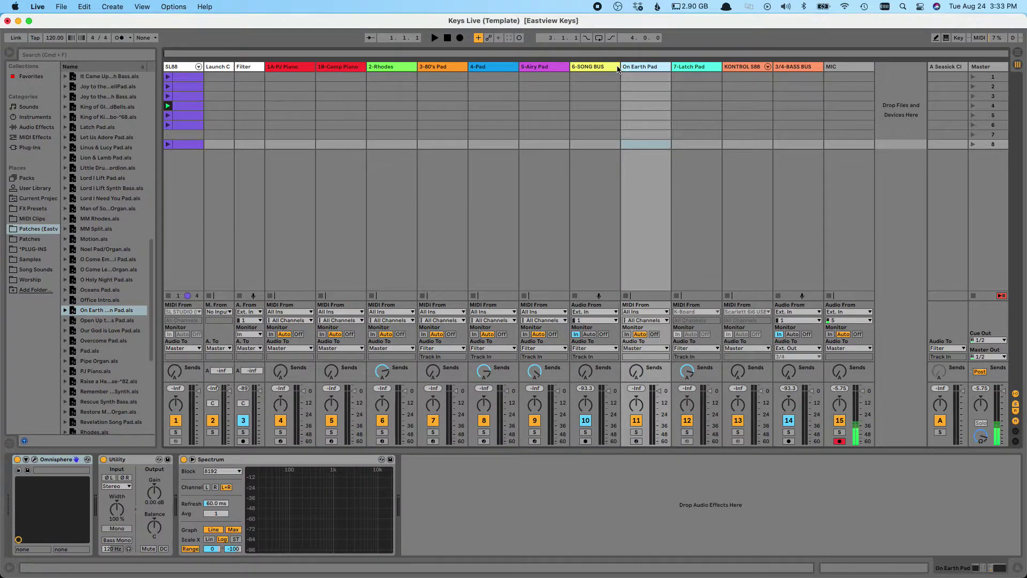
Insert the Lord I Need You Pad patch as a track between On Earth Pad and 7-Latch Pad.
{"action": "left_click", "coordinate": [603, 68]}
{"action": "left_click", "coordinate": [630, 67]}
{"action": "scroll", "coordinate": [133, 214], "scroll_direction": "up", "scroll_amount": 15}
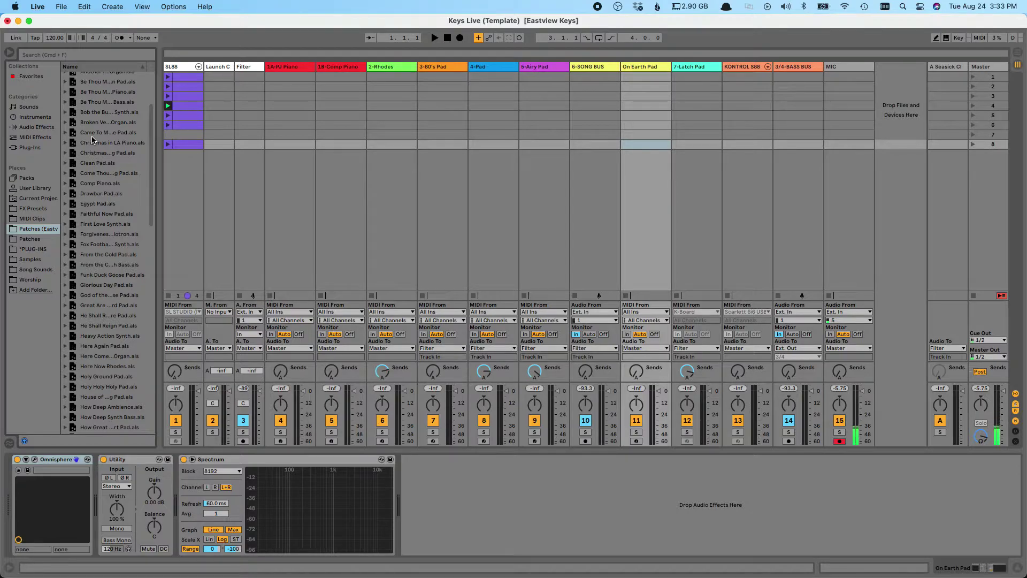
{"action": "scroll", "coordinate": [92, 140], "scroll_direction": "down", "scroll_amount": 3}
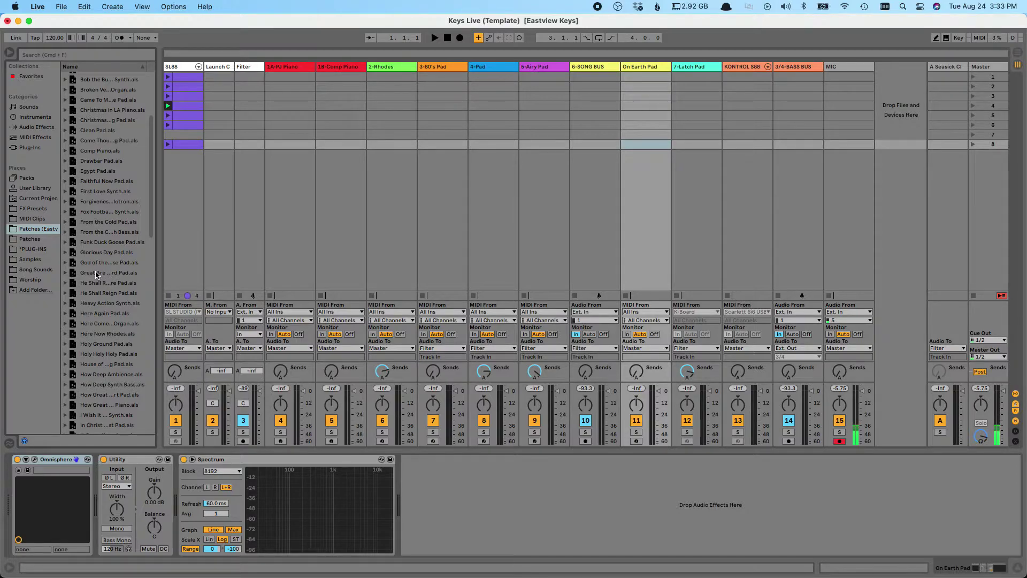
{"action": "scroll", "coordinate": [96, 274], "scroll_direction": "down", "scroll_amount": 10}
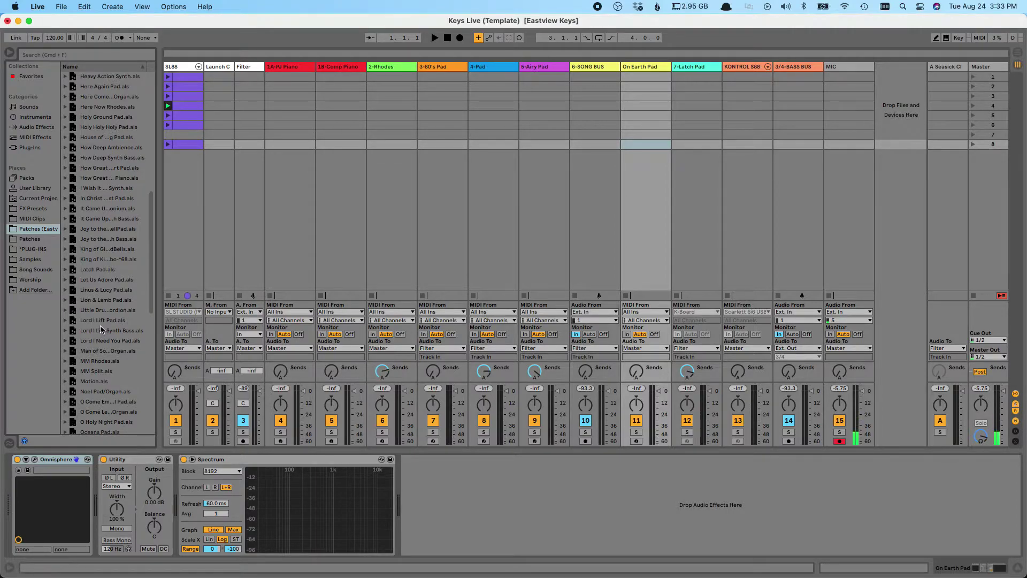
{"action": "left_click", "coordinate": [102, 343]}
{"action": "left_click_drag", "start_coordinate": [407, 153], "coordinate": [667, 65]}
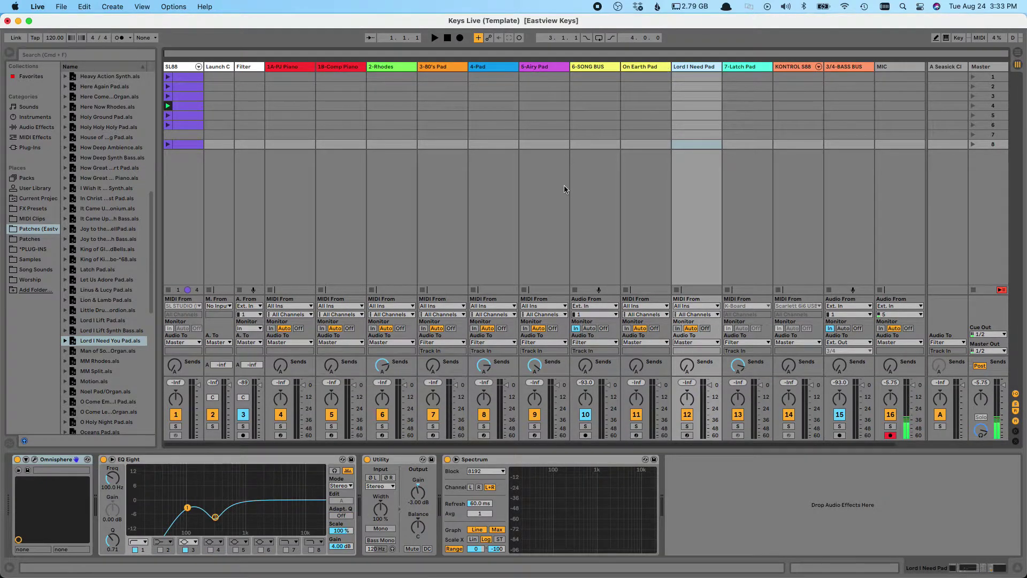
Insert the Lord I Lift Synth Bass patch as a track between 3/4-BASS BUS and MIC.
{"action": "scroll", "coordinate": [138, 230], "scroll_direction": "up", "scroll_amount": 3}
{"action": "scroll", "coordinate": [125, 216], "scroll_direction": "up", "scroll_amount": 2}
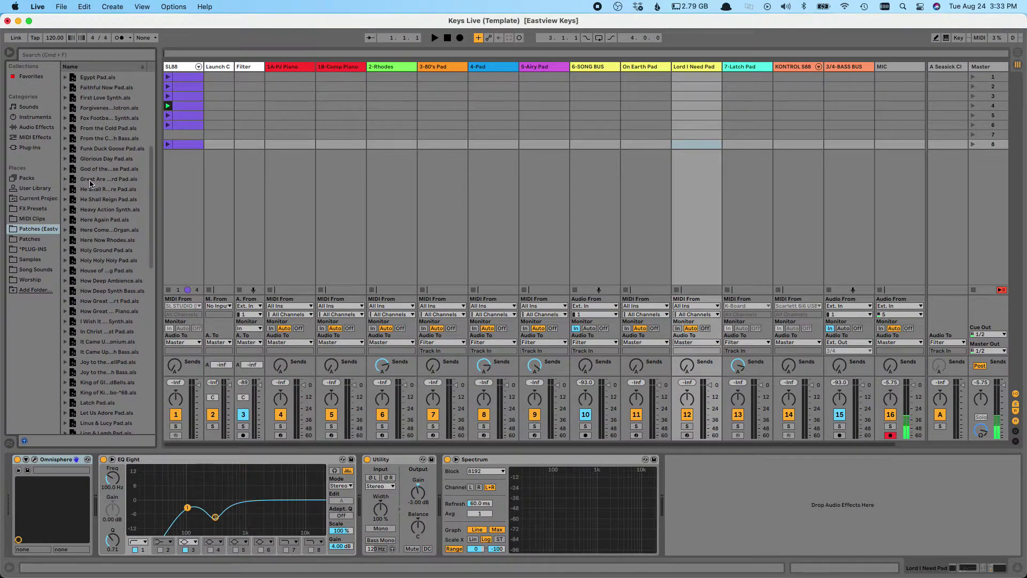
{"action": "left_click", "coordinate": [641, 69]}
{"action": "left_click", "coordinate": [686, 70]}
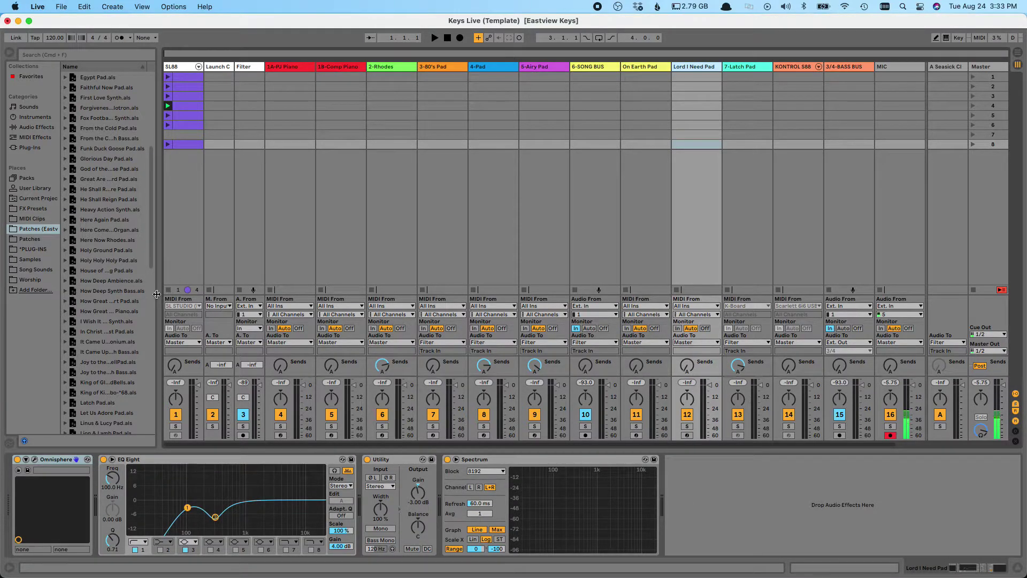
{"action": "scroll", "coordinate": [135, 299], "scroll_direction": "down", "scroll_amount": 2}
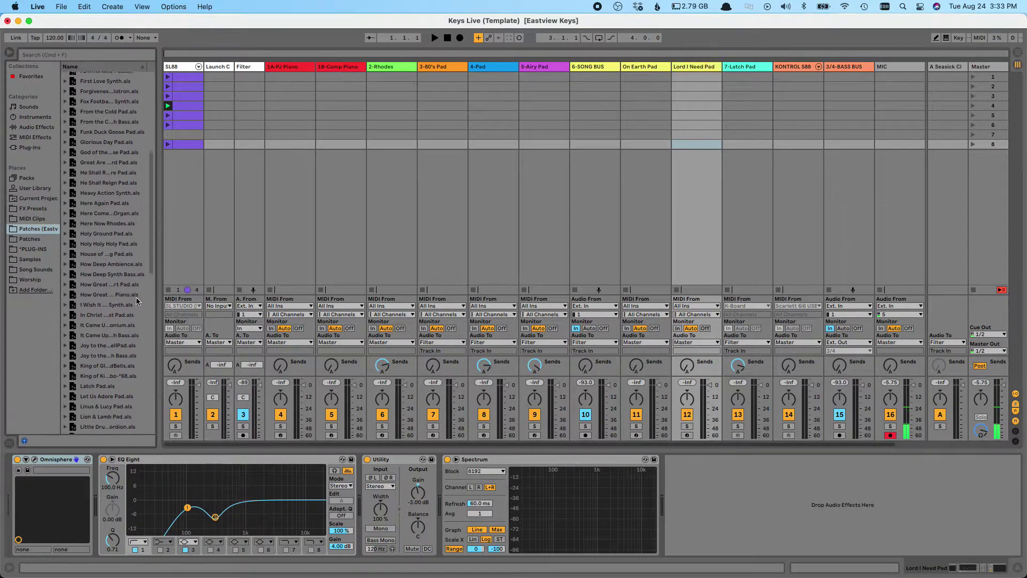
{"action": "scroll", "coordinate": [136, 297], "scroll_direction": "down", "scroll_amount": 5}
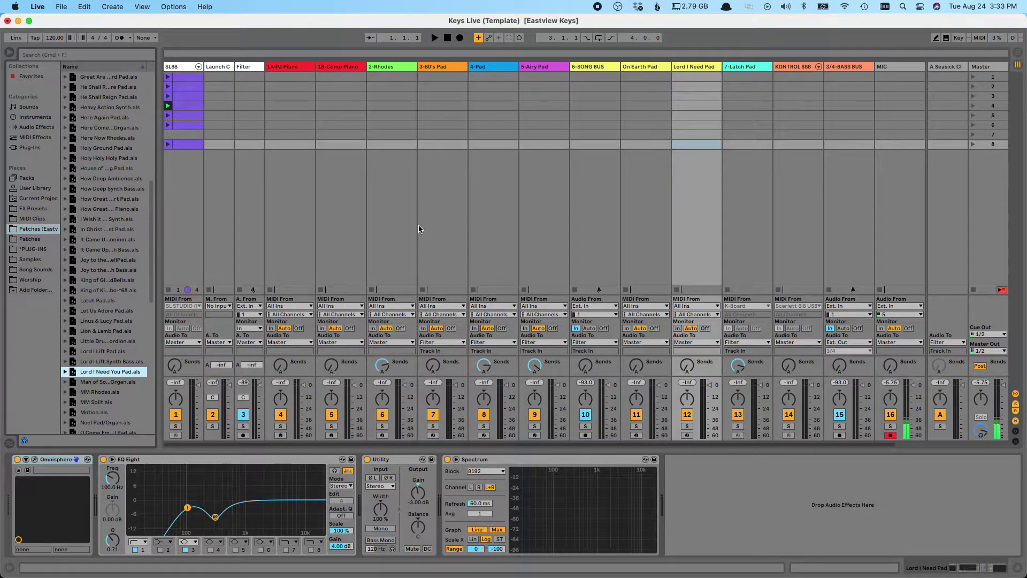
{"action": "scroll", "coordinate": [401, 233], "scroll_direction": "right", "scroll_amount": 2}
{"action": "left_click", "coordinate": [109, 363]}
{"action": "left_click_drag", "start_coordinate": [110, 362], "coordinate": [836, 68]}
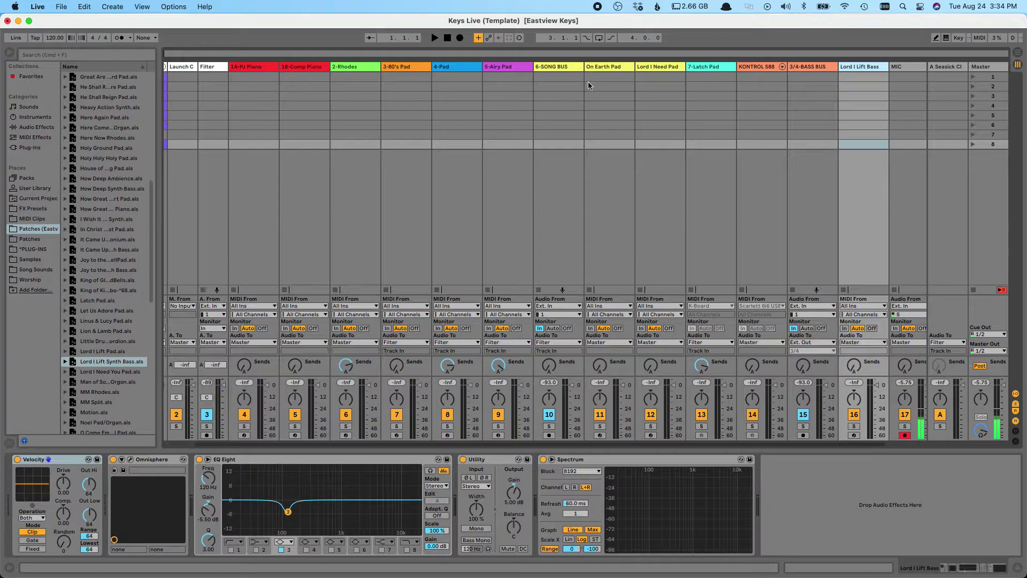
Route the audio output of the On Earth Pad and Lord I Need Pad tracks to 6-SONG BUS.
{"action": "left_click", "coordinate": [562, 68]}
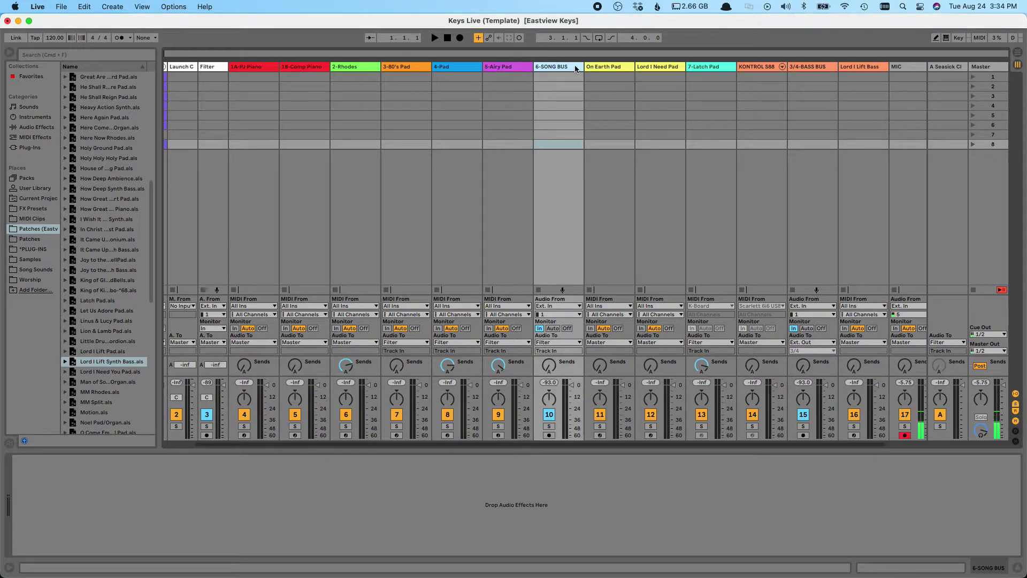
{"action": "left_click", "coordinate": [602, 69]}
{"action": "left_click", "coordinate": [658, 68]}
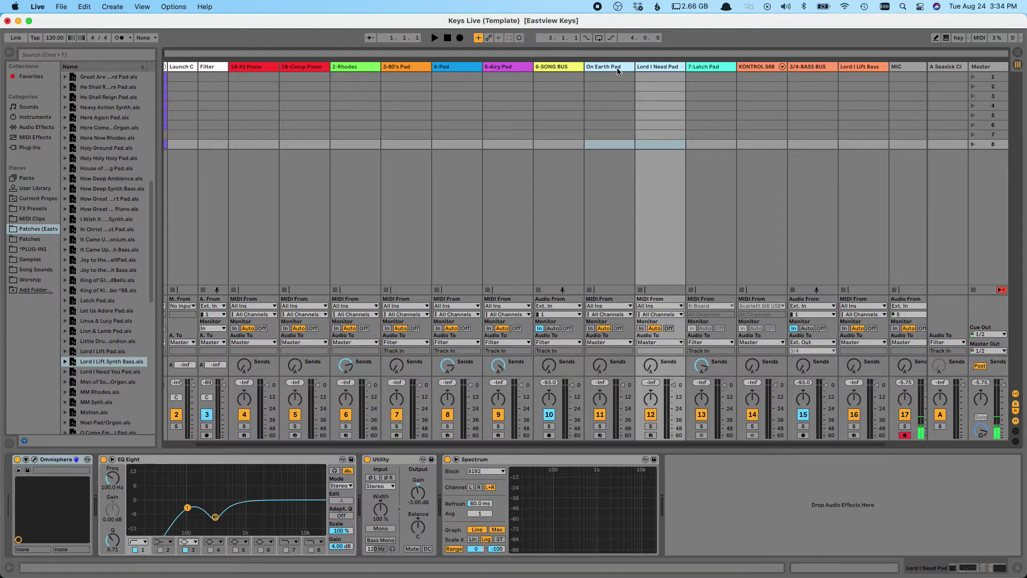
{"action": "left_click", "coordinate": [567, 67]}
{"action": "left_click", "coordinate": [591, 68]}
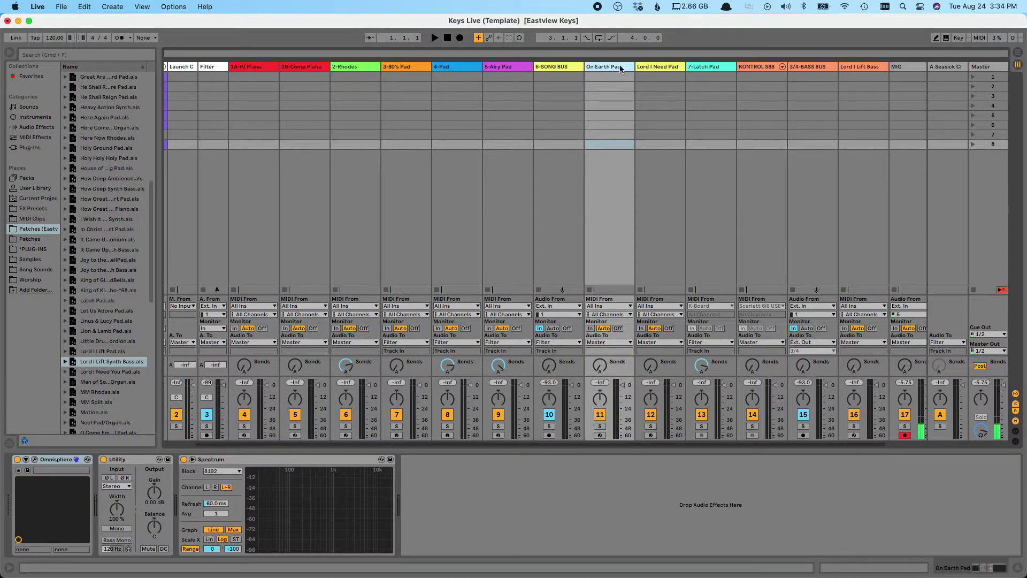
{"action": "left_click", "coordinate": [652, 68]}
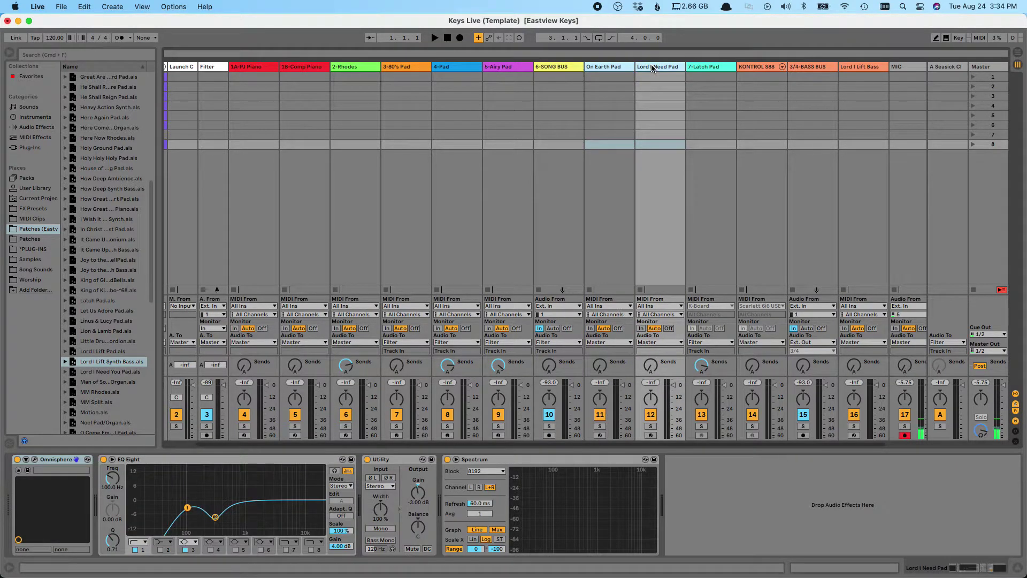
{"action": "left_click", "coordinate": [607, 343]}
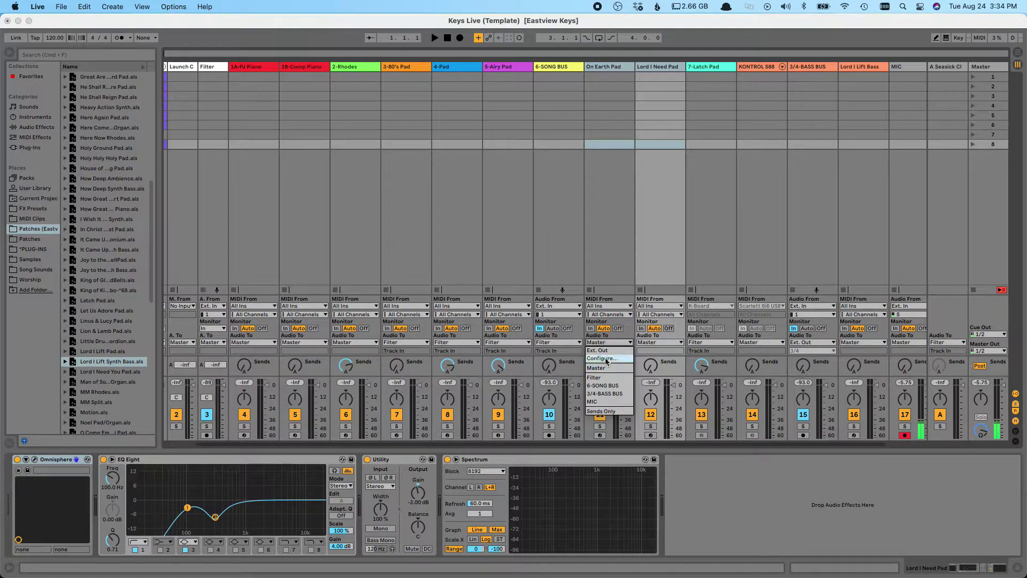
{"action": "left_click", "coordinate": [611, 386]}
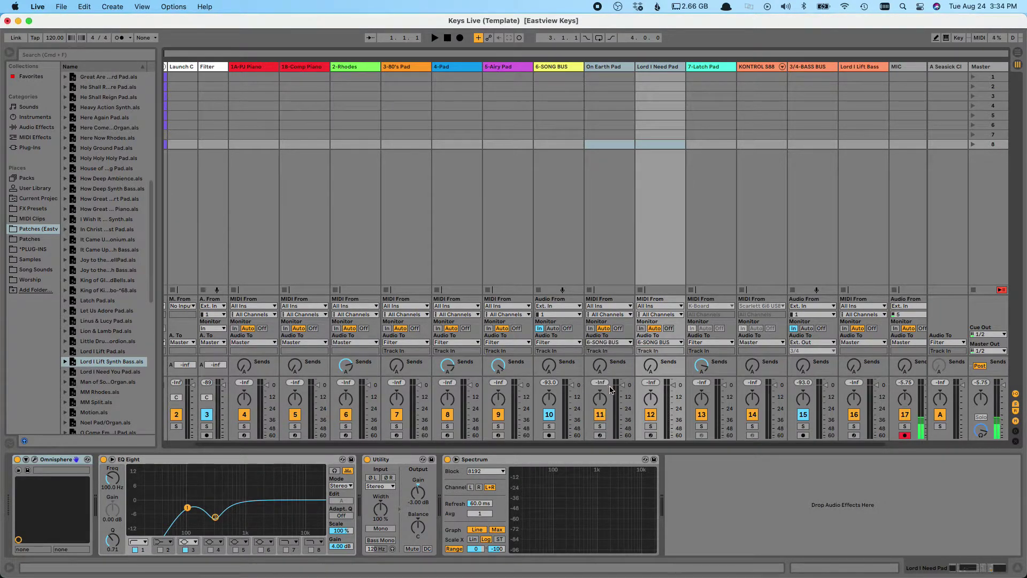
{"action": "left_click", "coordinate": [559, 70]}
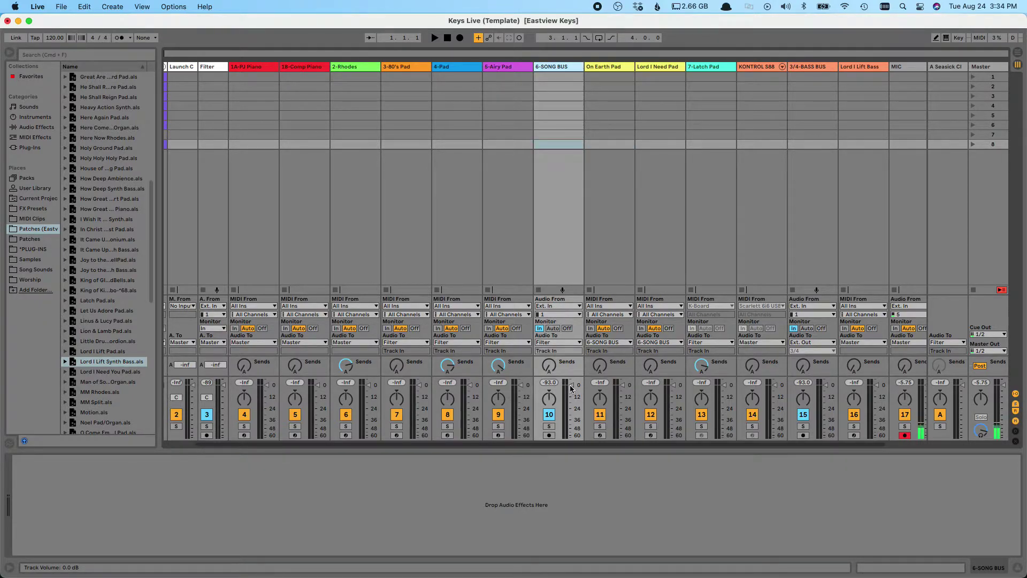
{"action": "mouse_move", "coordinate": [572, 389]}
{"action": "left_mouse_down"}
{"action": "mouse_move", "coordinate": [572, 425]}
{"action": "mouse_move", "coordinate": [571, 388]}
{"action": "left_mouse_up"}
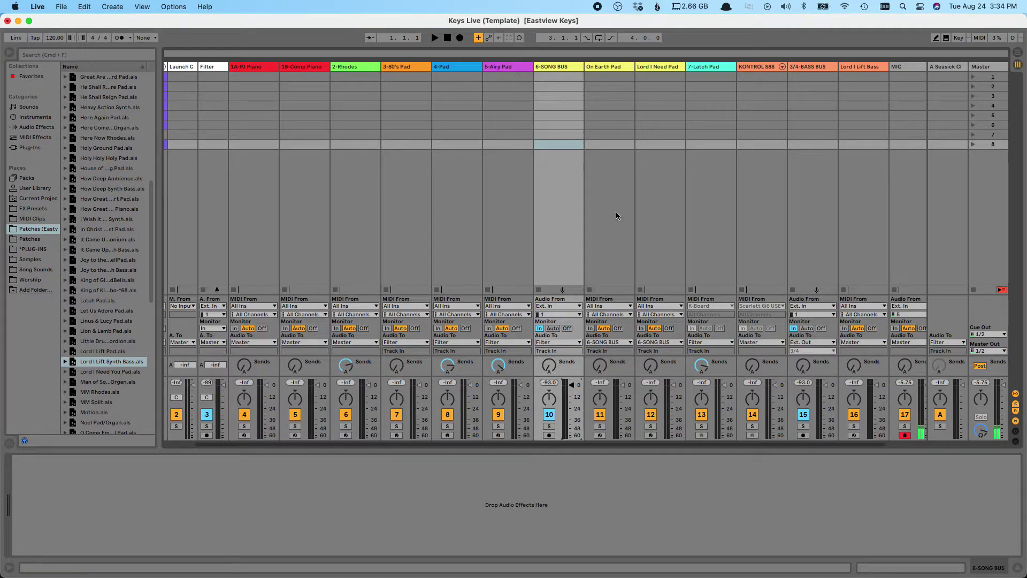
In the SL88 track's rack chain 6, set the Song 1 chain's External Instrument to send MIDI to On Earth Pad.
{"action": "scroll", "coordinate": [541, 103], "scroll_direction": "left", "scroll_amount": 2}
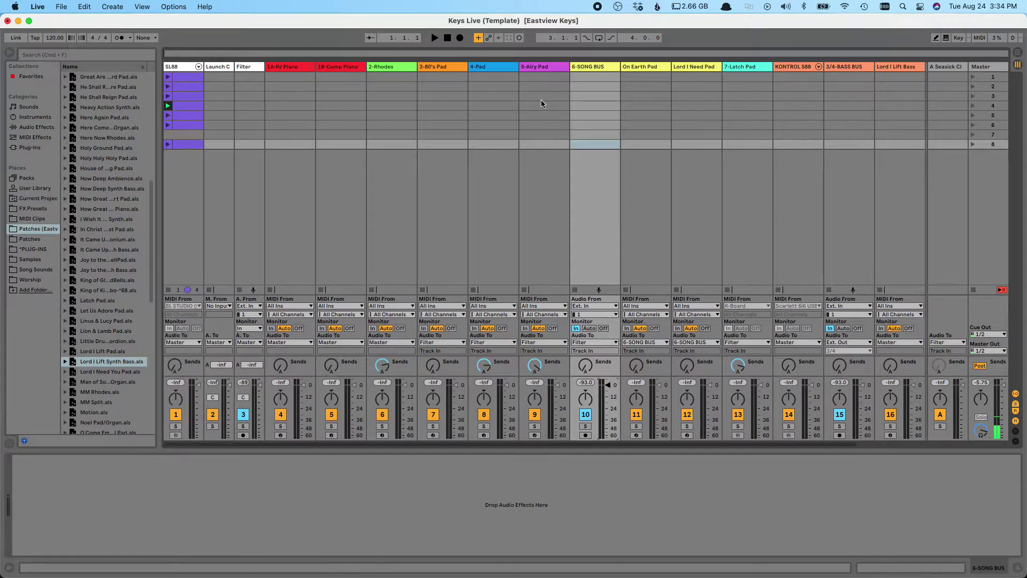
{"action": "left_click", "coordinate": [172, 67]}
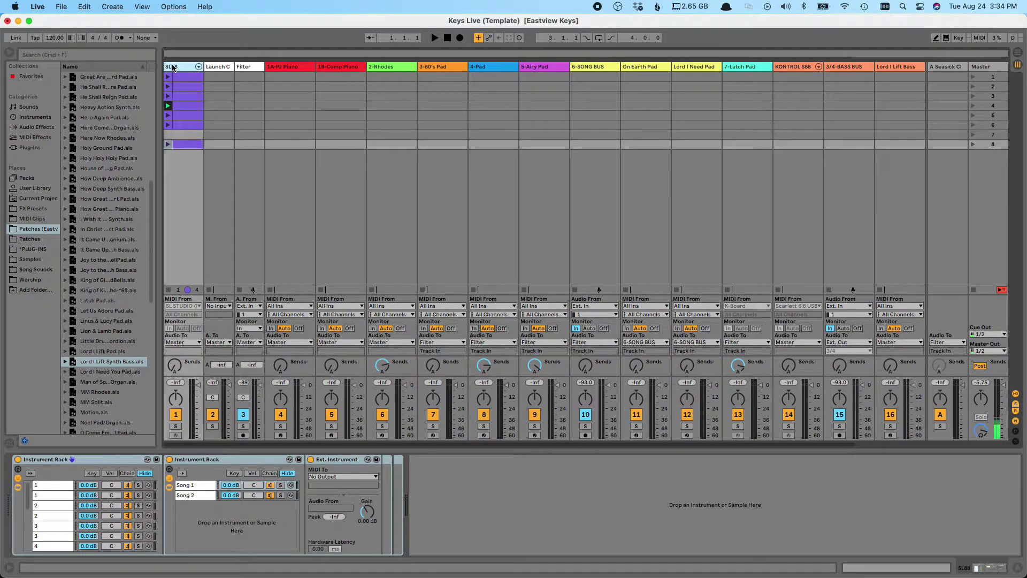
{"action": "scroll", "coordinate": [47, 527], "scroll_direction": "down", "scroll_amount": 3}
{"action": "left_click", "coordinate": [49, 526]}
{"action": "left_click", "coordinate": [188, 488]}
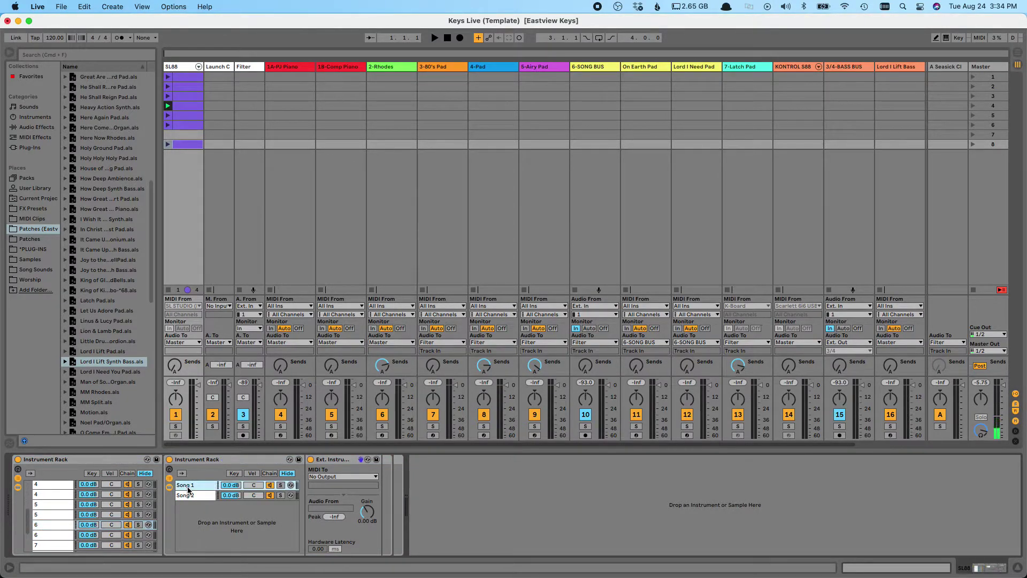
{"action": "left_click", "coordinate": [328, 477]}
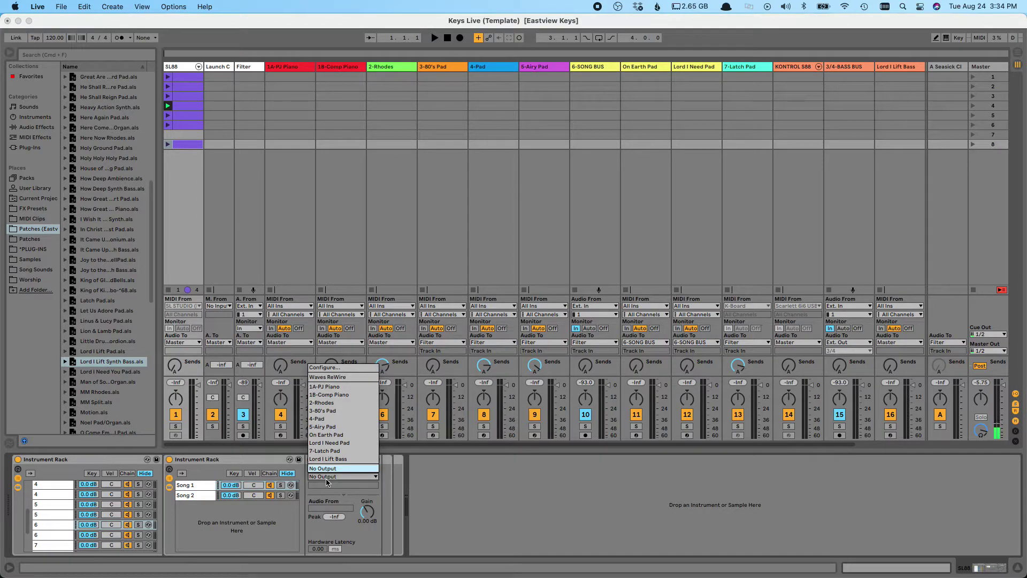
{"action": "left_click", "coordinate": [338, 437]}
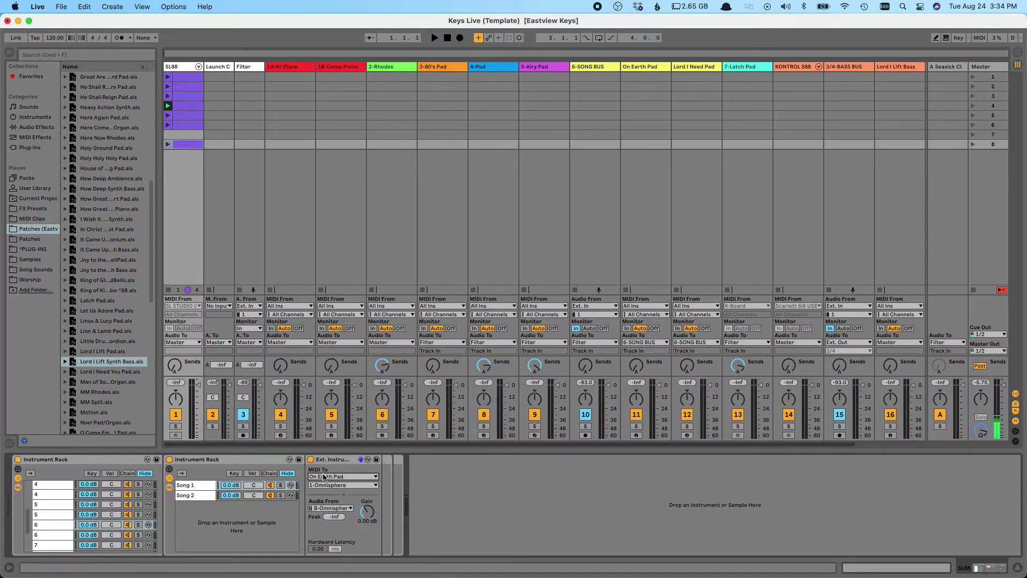
Set the Song 2 chain's External Instrument to send MIDI to Lord I Need Pad.
{"action": "left_click", "coordinate": [192, 495]}
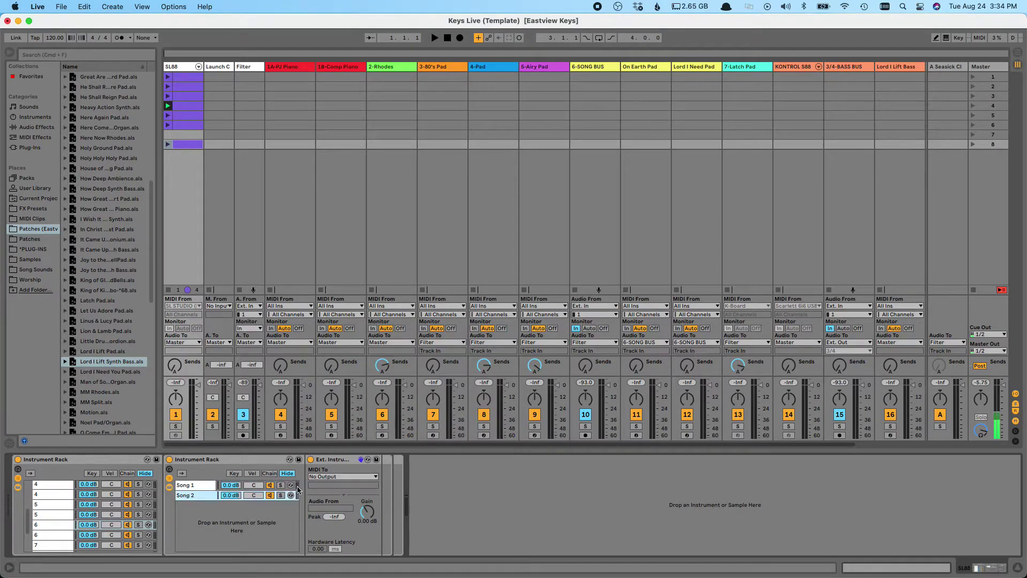
{"action": "left_click", "coordinate": [334, 477]}
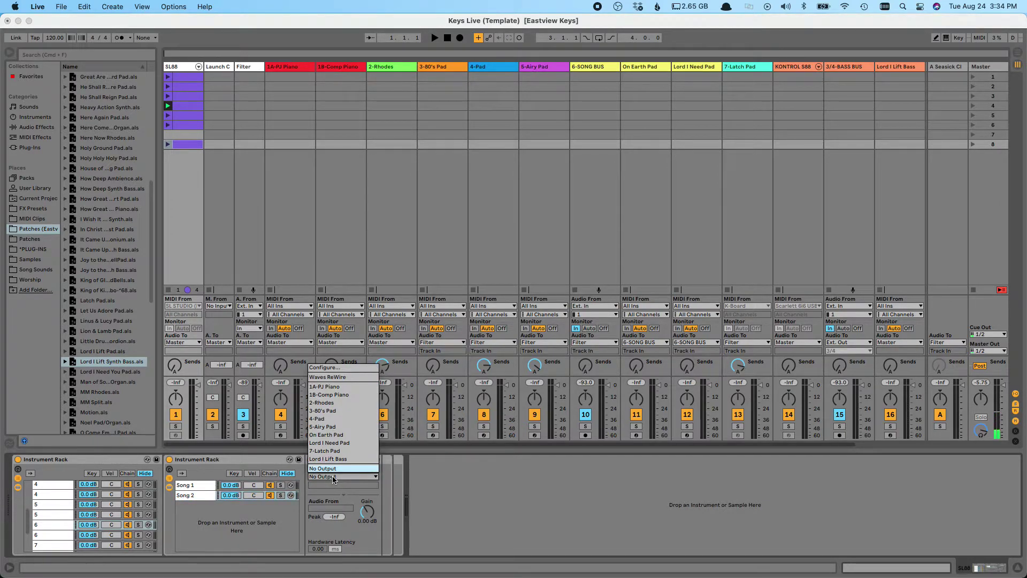
{"action": "left_click", "coordinate": [343, 444]}
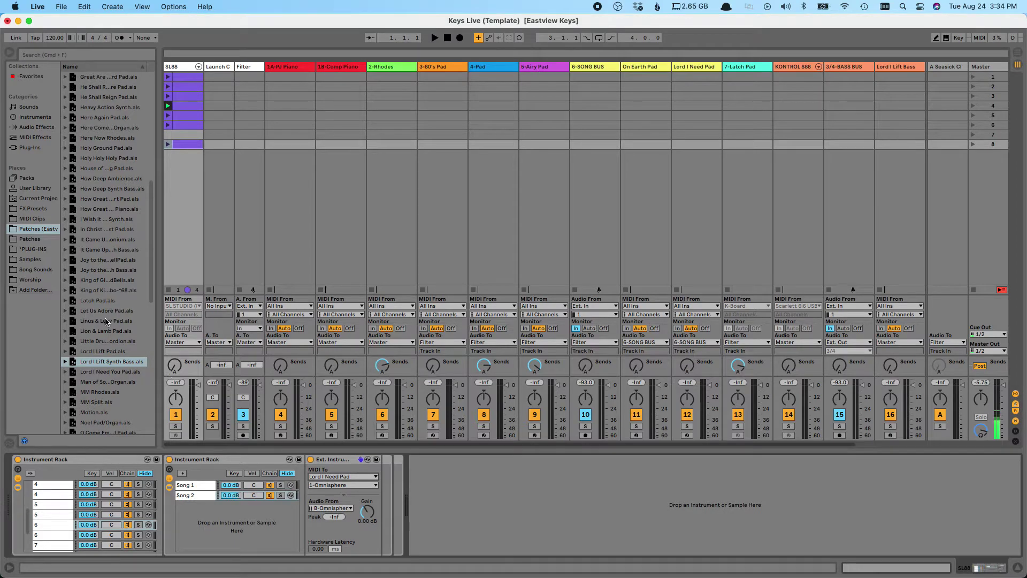
Insert the Lord I Lift Pad patch as a track after Lord I Need Pad and route its audio to 6-SONG BUS.
{"action": "scroll", "coordinate": [249, 248], "scroll_direction": "right", "scroll_amount": 3}
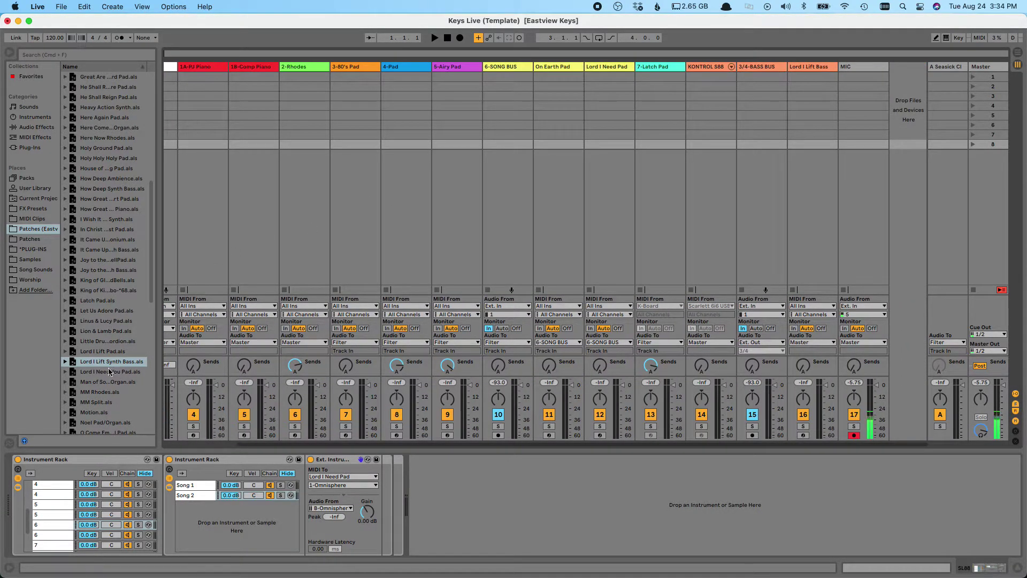
{"action": "left_click_drag", "start_coordinate": [99, 351], "coordinate": [631, 68]}
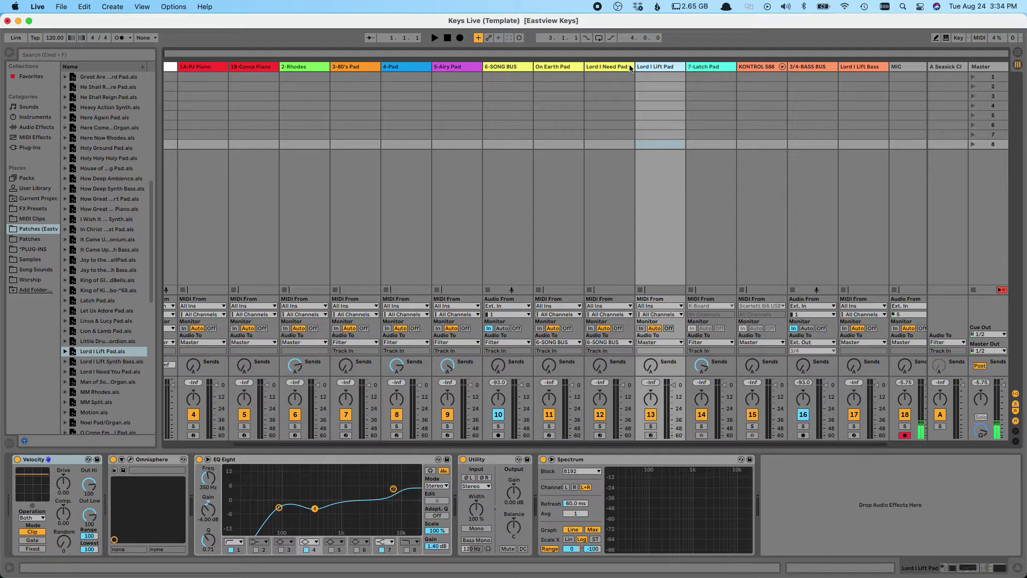
{"action": "left_click", "coordinate": [667, 343]}
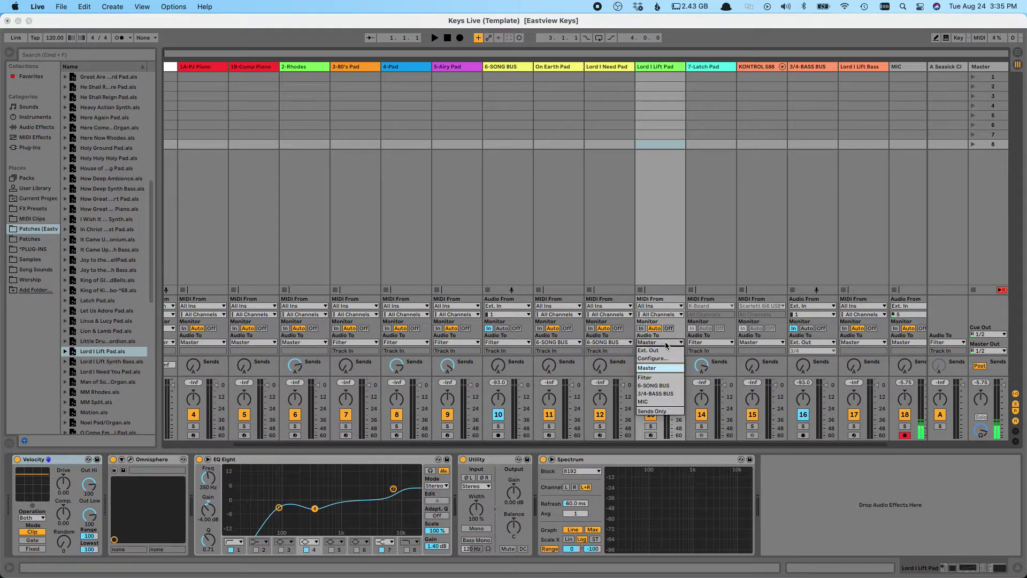
{"action": "left_click", "coordinate": [654, 385]}
{"action": "left_click", "coordinate": [603, 68]}
{"action": "left_click", "coordinate": [653, 68]}
{"action": "left_click", "coordinate": [621, 68]}
{"action": "left_click", "coordinate": [551, 68]}
In the SL88 track's rack chain 6, duplicate the Song 2 chain and name the copy Song 3.
{"action": "scroll", "coordinate": [559, 68], "scroll_direction": "left", "scroll_amount": 3}
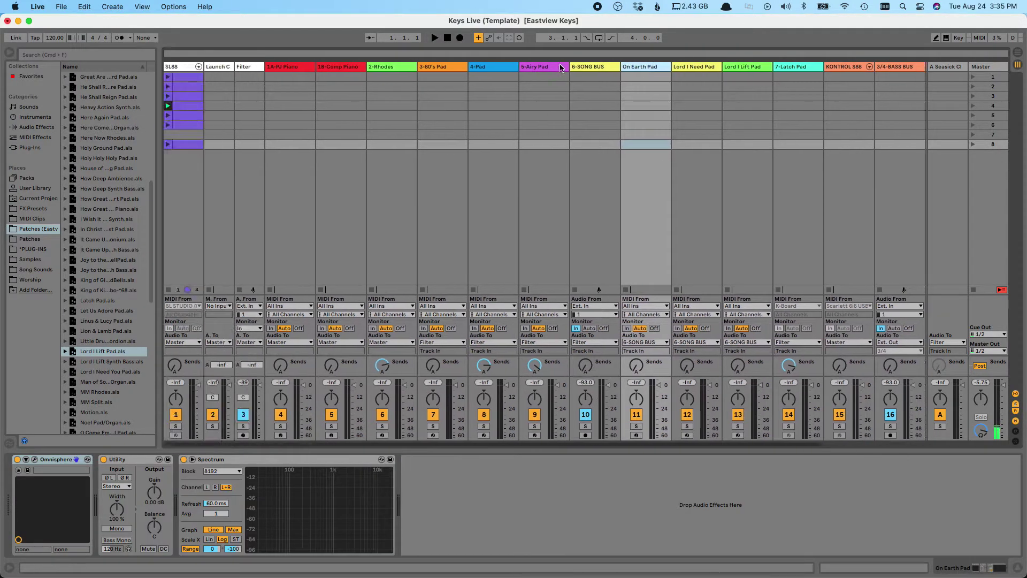
{"action": "left_click", "coordinate": [174, 67]}
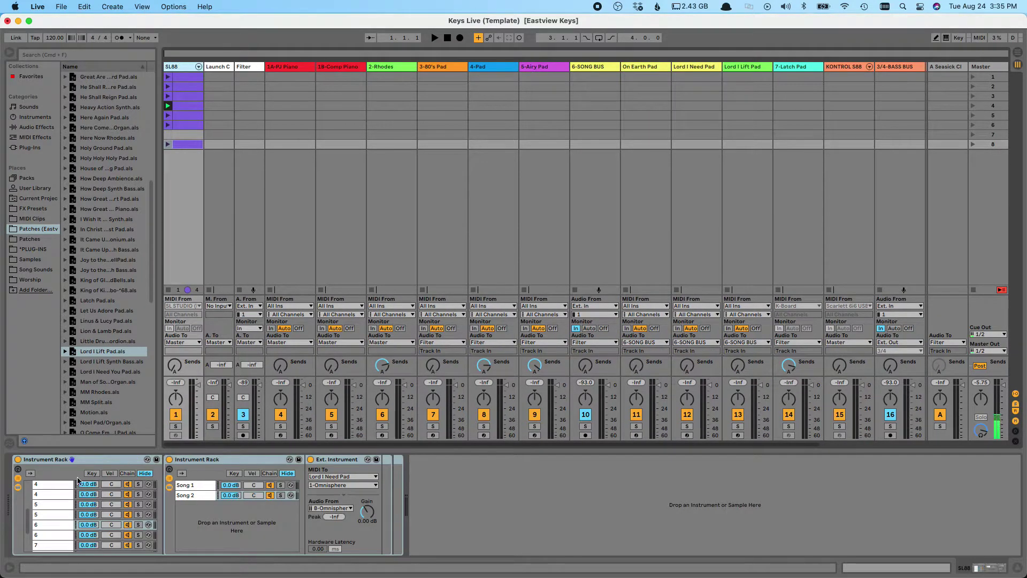
{"action": "left_click", "coordinate": [211, 496]}
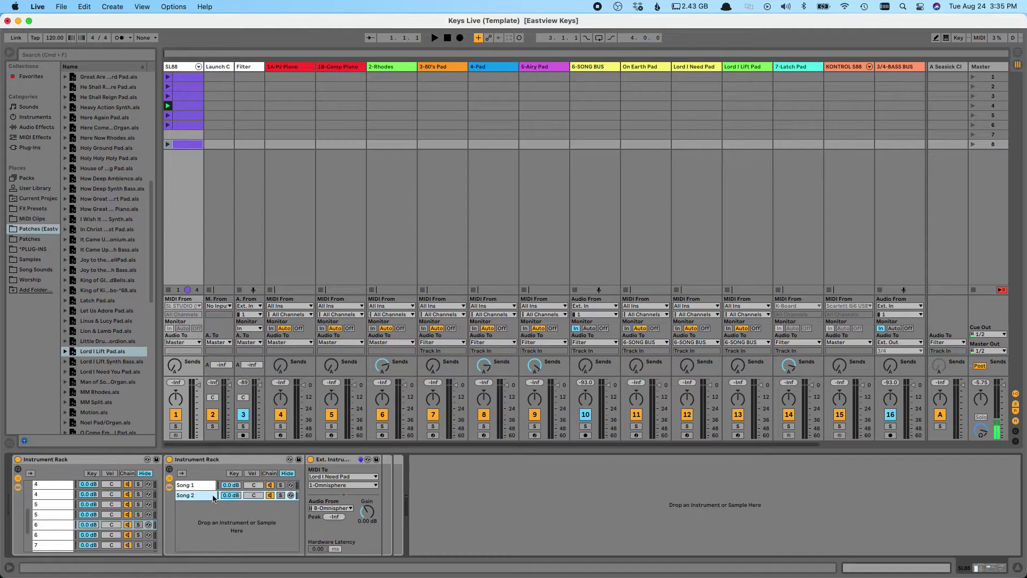
{"action": "left_click", "coordinate": [200, 486]}
{"action": "left_click", "coordinate": [193, 497]}
{"action": "right_click", "coordinate": [199, 498]}
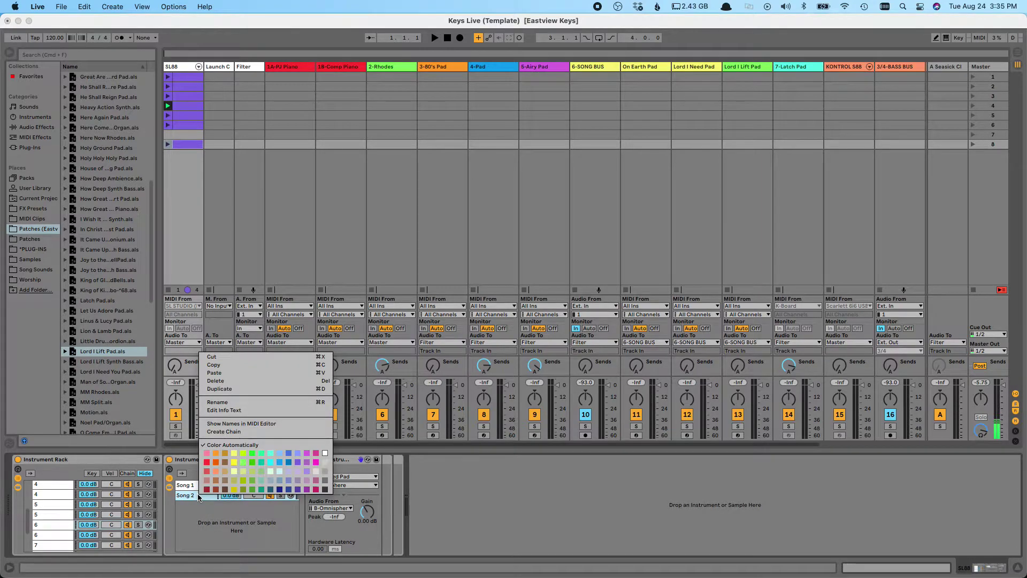
{"action": "left_click", "coordinate": [214, 392]}
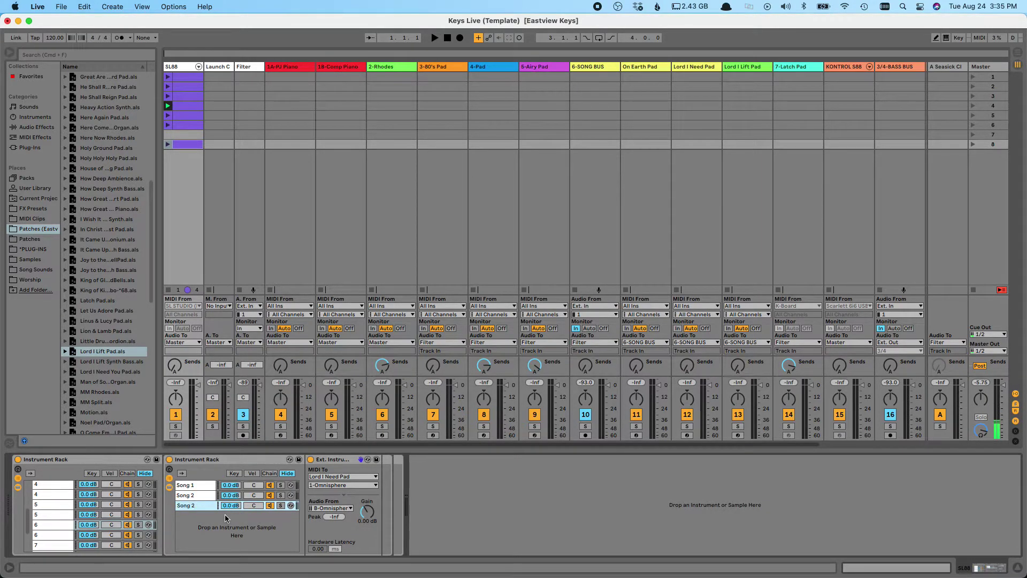
{"action": "key", "text": "Return"}
Set the Song 3 chain's External Instrument to send MIDI to Lord I Lift Pad, and check the assignments of the three song chains.
{"action": "left_click", "coordinate": [327, 477]}
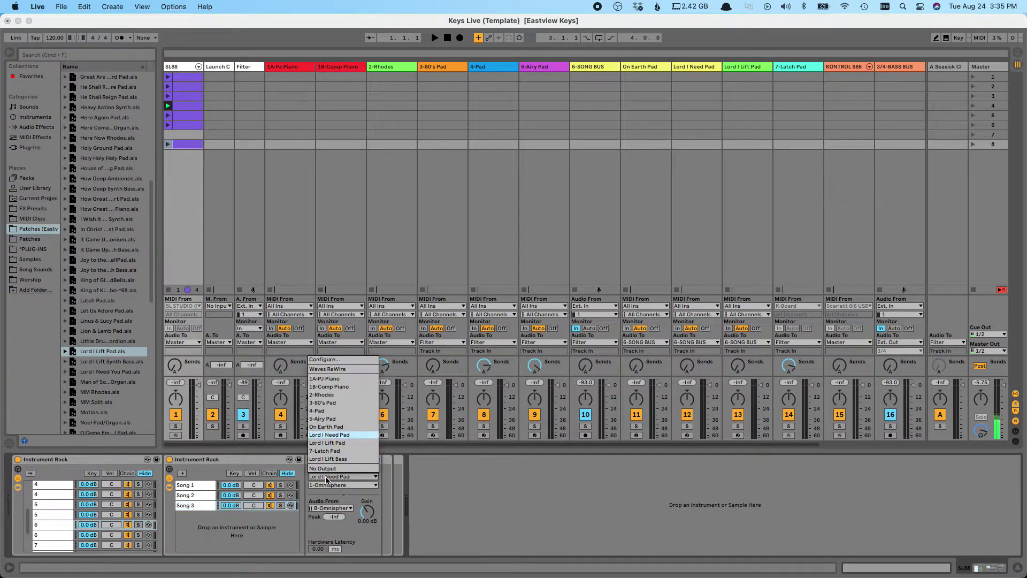
{"action": "left_click", "coordinate": [326, 426]}
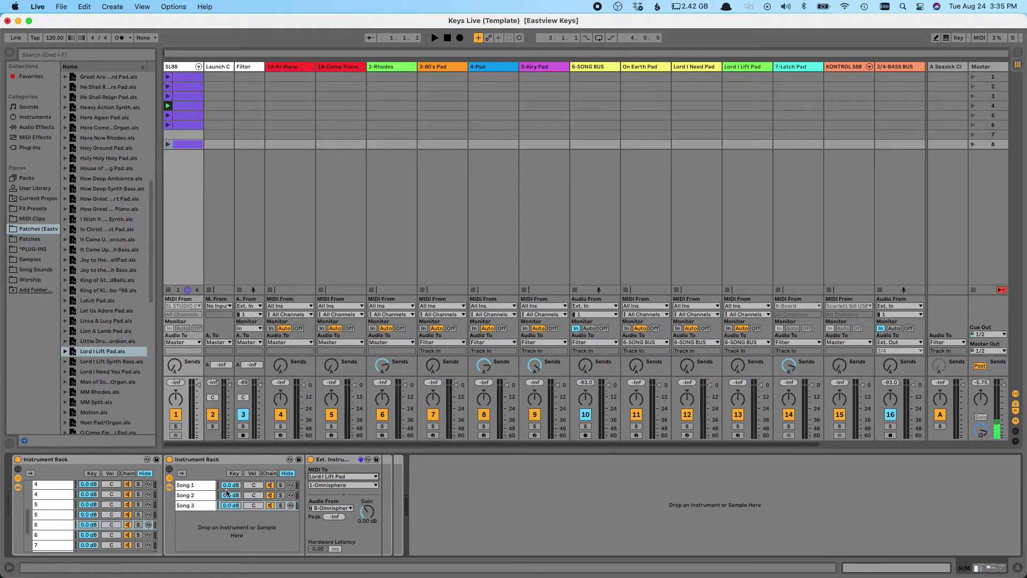
{"action": "left_click", "coordinate": [194, 484]}
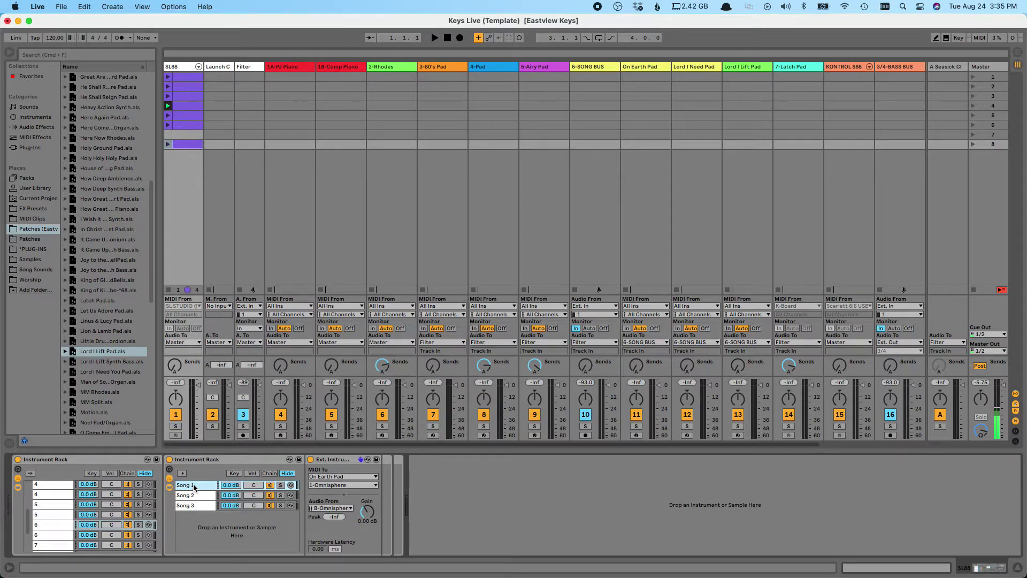
{"action": "key", "text": "Down"}
{"action": "key", "text": "Down"}
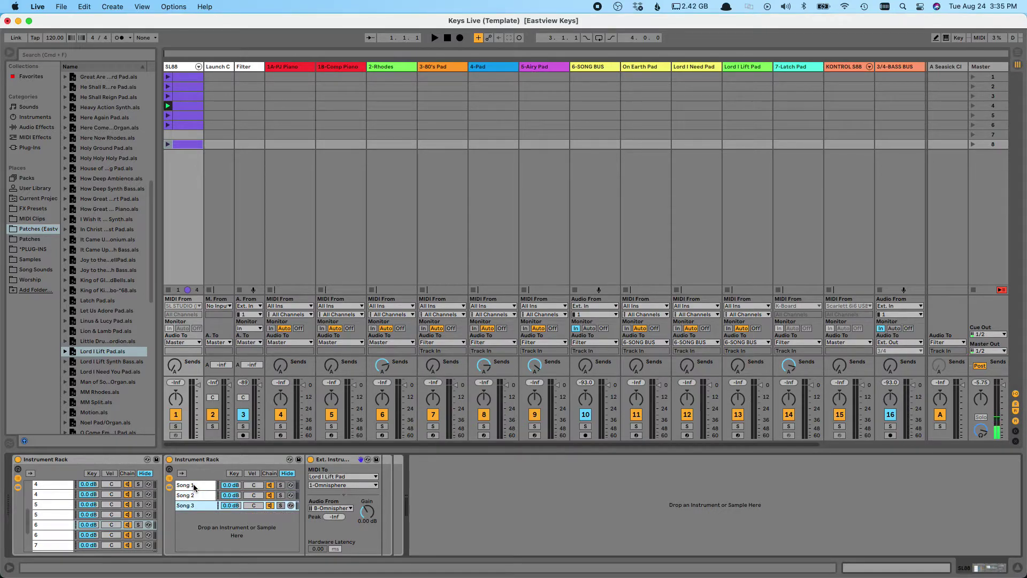
Show the chain zones of the song rack and move the Song 3 zone to position 3.
{"action": "left_click", "coordinate": [272, 476]}
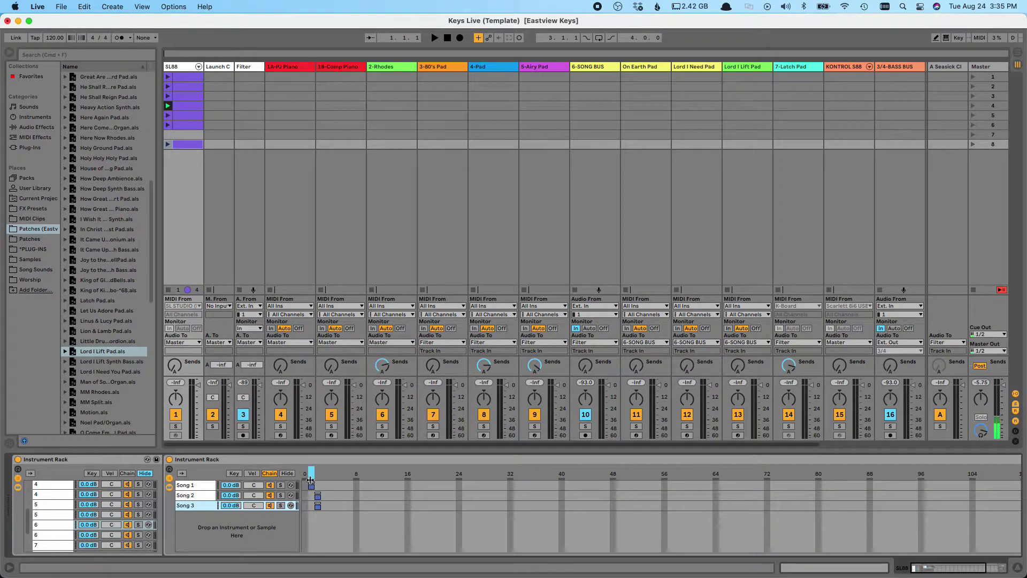
{"action": "left_click", "coordinate": [312, 486]}
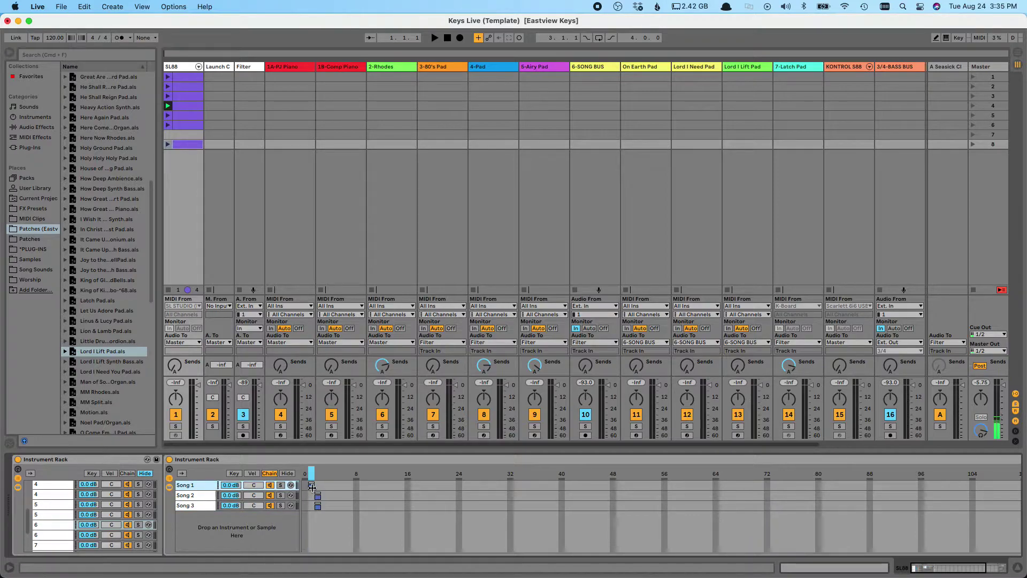
{"action": "left_click", "coordinate": [318, 496]}
{"action": "left_click_drag", "start_coordinate": [318, 505], "coordinate": [324, 505]}
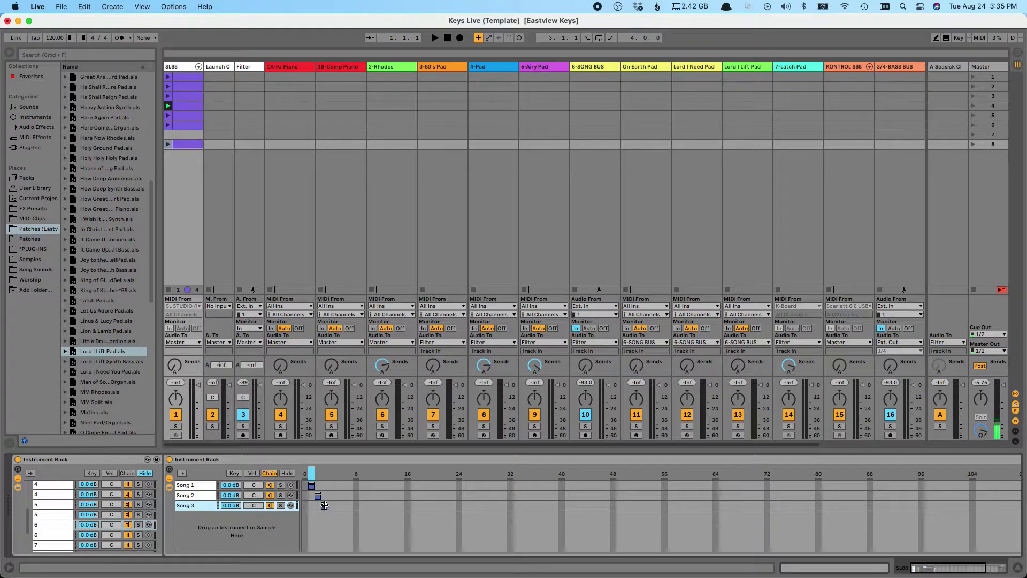
Insert the "King of Ki...bo-*68.als" patch after Lord I Lift Pad and route its King Ambience and King Synth tracks to 6-SONG BUS.
{"action": "scroll", "coordinate": [111, 342], "scroll_direction": "down", "scroll_amount": 3}
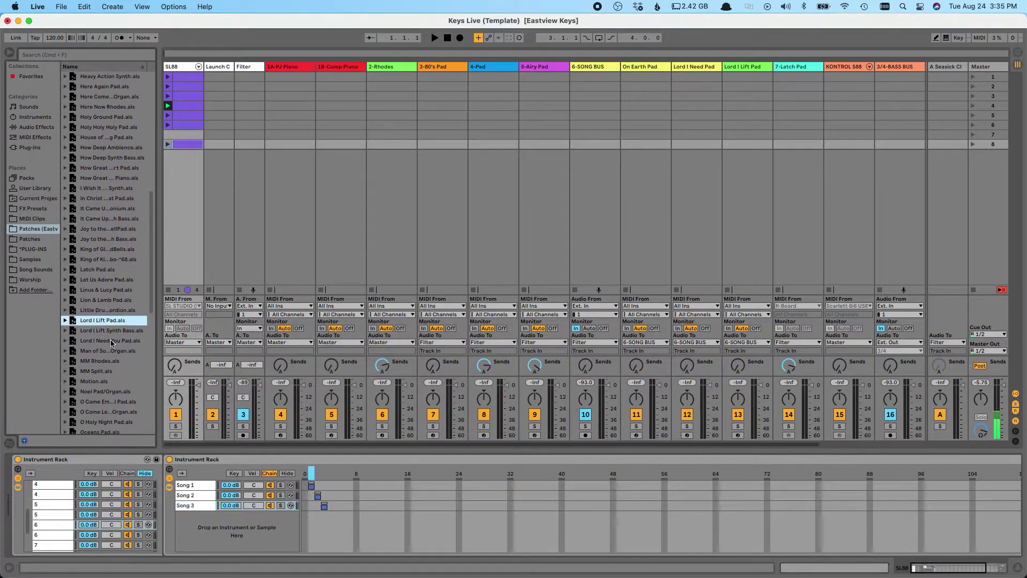
{"action": "scroll", "coordinate": [104, 321], "scroll_direction": "up", "scroll_amount": 3}
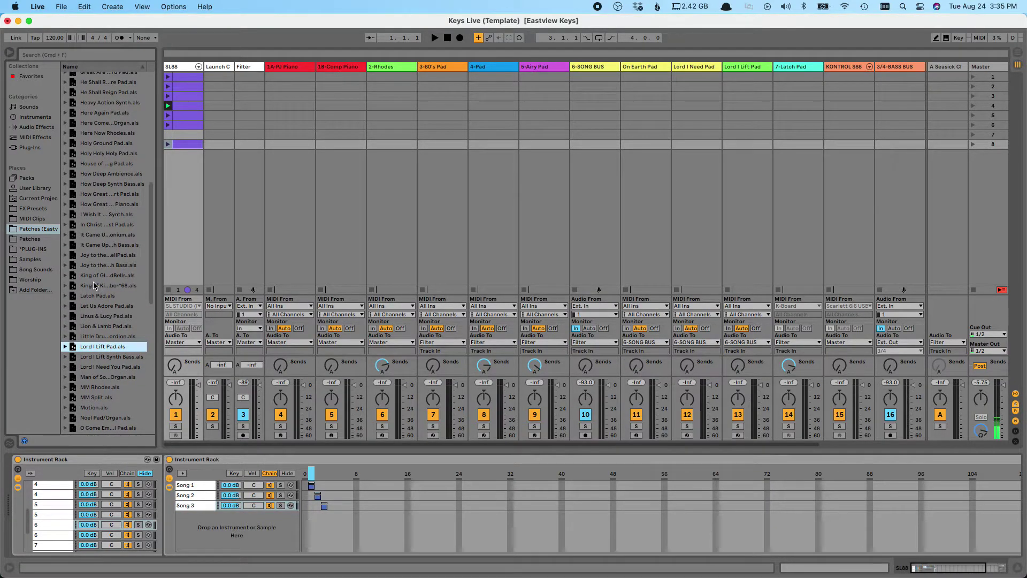
{"action": "left_click_drag", "start_coordinate": [99, 290], "coordinate": [633, 65]}
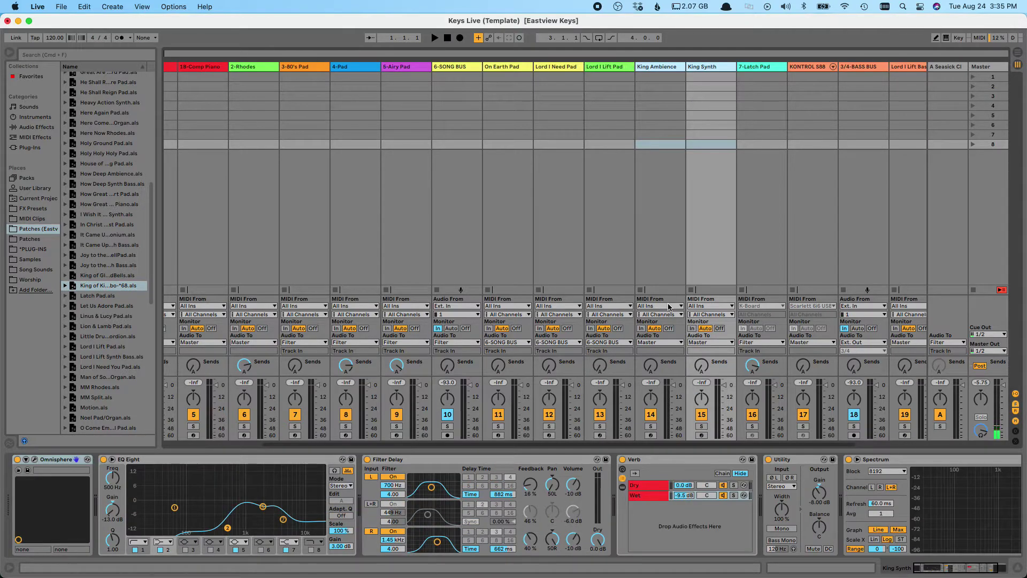
{"action": "left_click", "coordinate": [660, 341]}
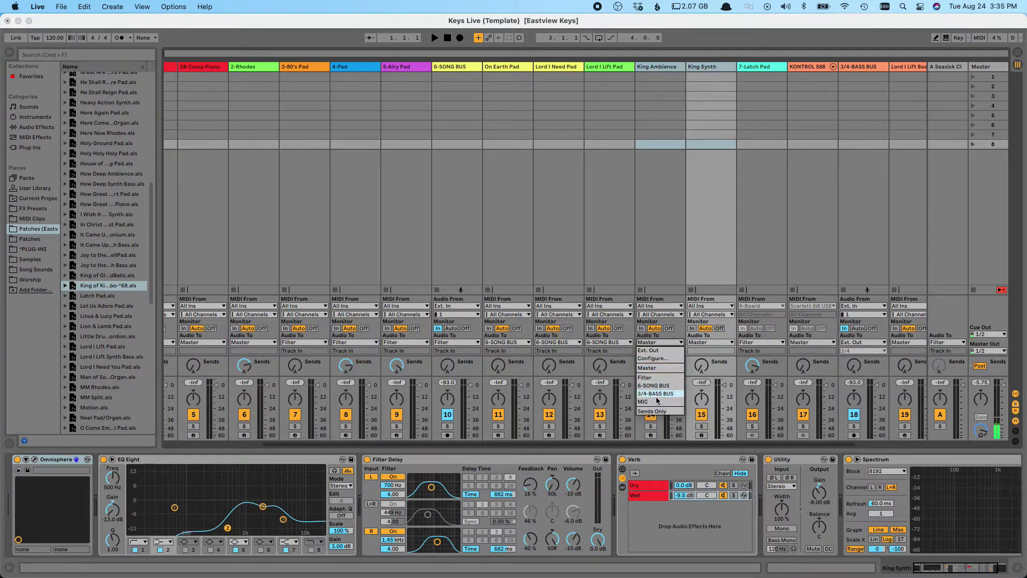
Duplicate the Song 3 chain in the SL88 song rack twice, one copy each for King Ambience and King Synth.
{"action": "scroll", "coordinate": [321, 134], "scroll_direction": "left", "scroll_amount": 5}
{"action": "left_click", "coordinate": [191, 143]}
{"action": "left_click", "coordinate": [189, 505]}
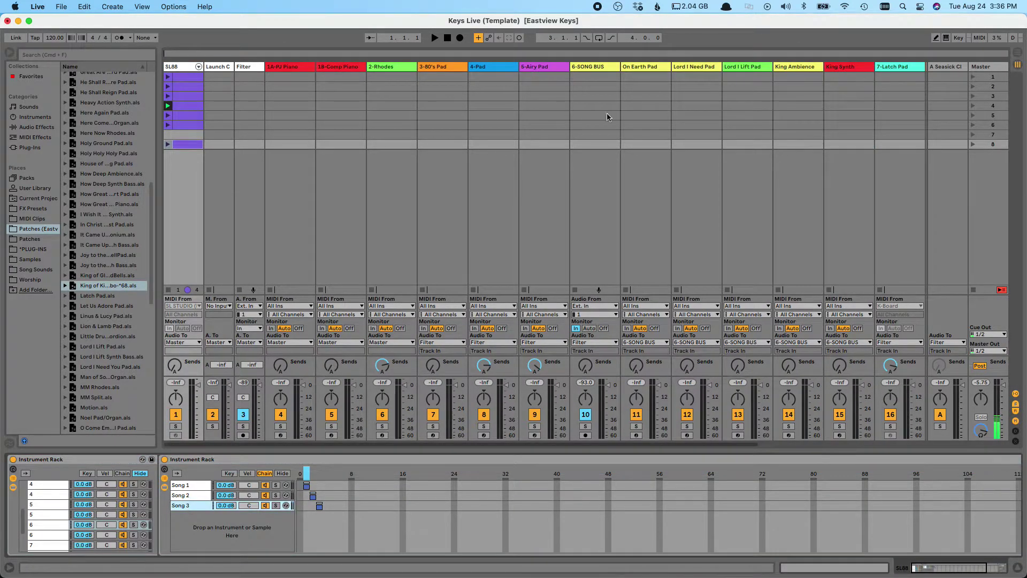
{"action": "key", "text": "super+d"}
{"action": "scroll", "coordinate": [696, 107], "scroll_direction": "right", "scroll_amount": 1}
{"action": "left_click", "coordinate": [754, 70]}
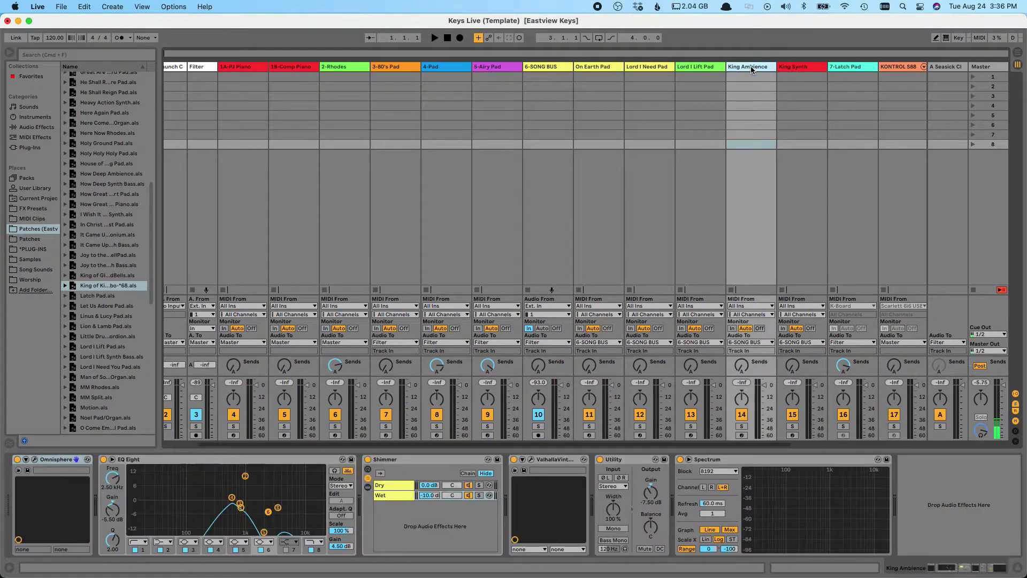
{"action": "left_click", "coordinate": [795, 67]}
{"action": "left_click", "coordinate": [772, 67]}
{"action": "scroll", "coordinate": [772, 67], "scroll_direction": "left", "scroll_amount": 1}
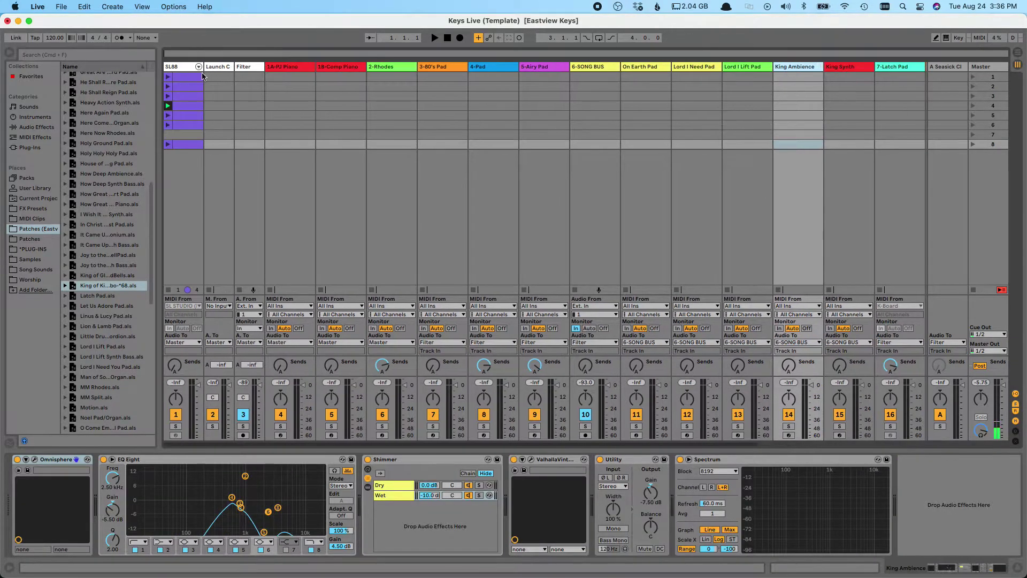
{"action": "left_click", "coordinate": [174, 67]}
{"action": "left_click", "coordinate": [188, 517]}
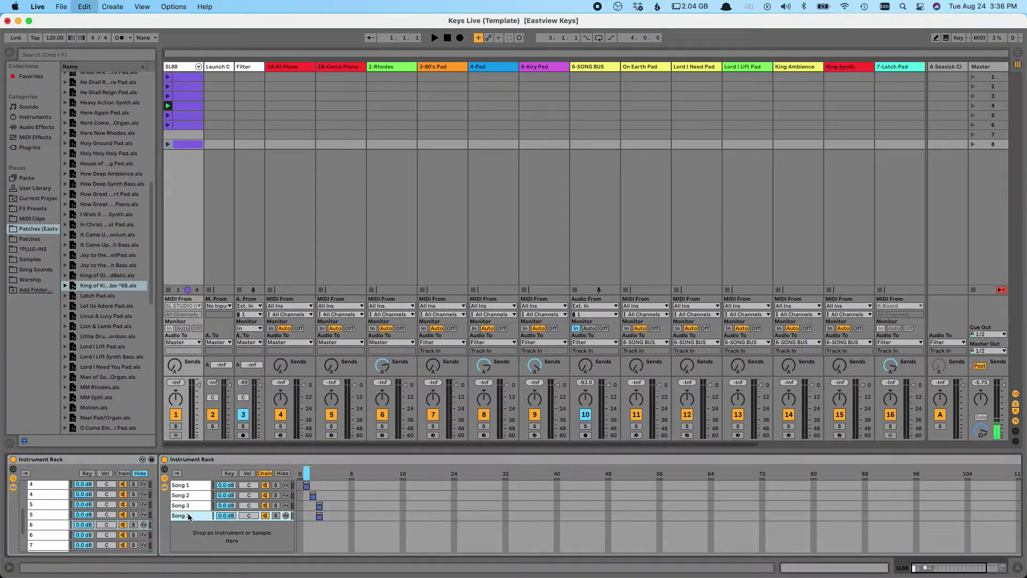
{"action": "key", "text": "super+d"}
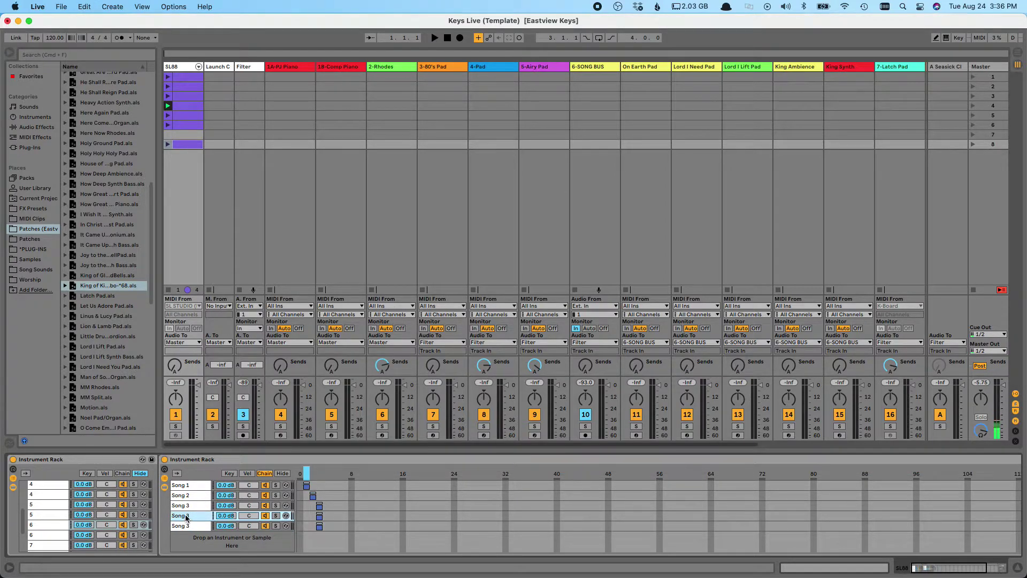
Rename the two duplicated chains Song 4a and Song 4b, and move both of their chain zones to position 4.
{"action": "key", "text": "super+r"}
{"action": "type", "text": "Song 4a"}
{"action": "key", "text": "Return"}
{"action": "key", "text": "Down"}
{"action": "key", "text": "super+r"}
{"action": "type", "text": "Song 4"}
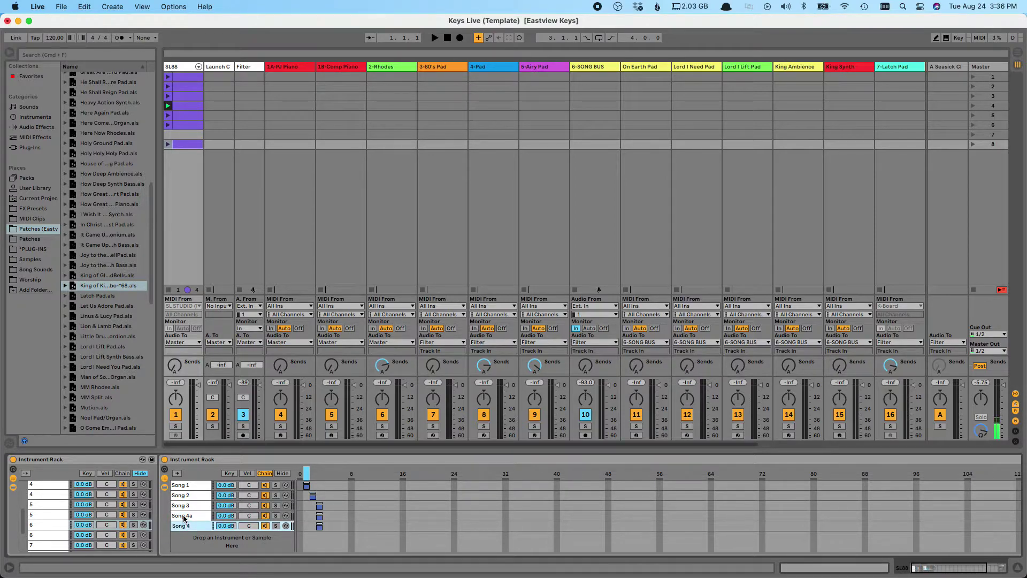
{"action": "type", "text": "b"}
{"action": "key", "text": "Return"}
{"action": "left_click", "coordinate": [319, 515]}
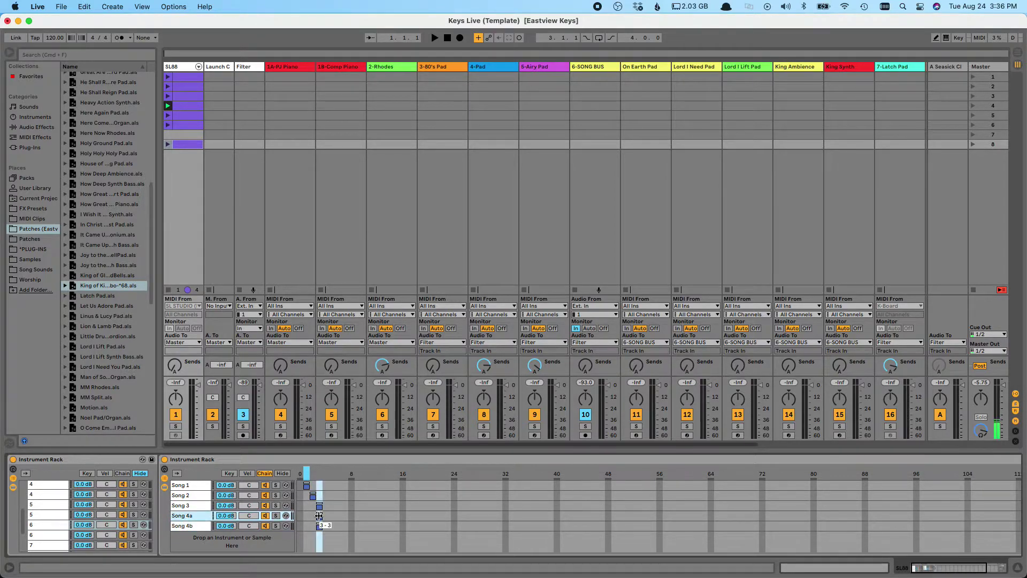
{"action": "left_click_drag", "start_coordinate": [319, 515], "coordinate": [324, 525]}
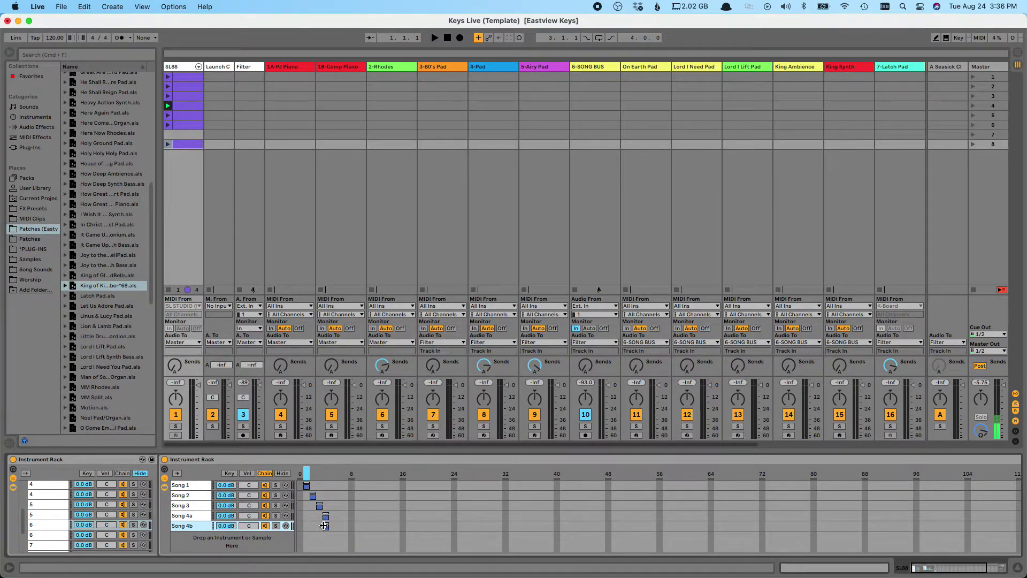
Set the External Instrument of Song 4a to send MIDI to King Ambience and that of Song 4b to King Synth.
{"action": "scroll", "coordinate": [385, 464], "scroll_direction": "right", "scroll_amount": 5}
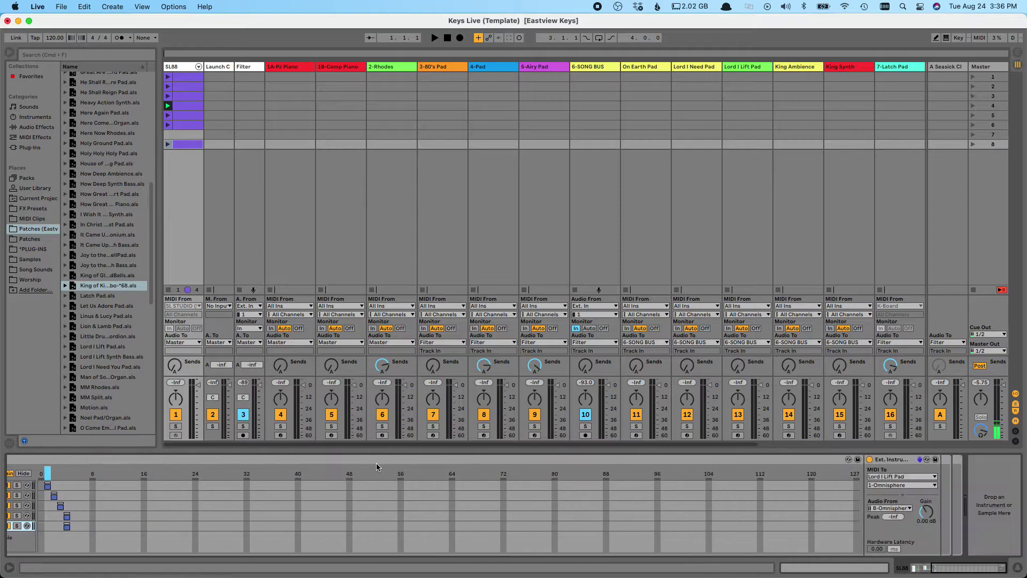
{"action": "scroll", "coordinate": [377, 464], "scroll_direction": "left", "scroll_amount": 5}
{"action": "left_click", "coordinate": [287, 473]}
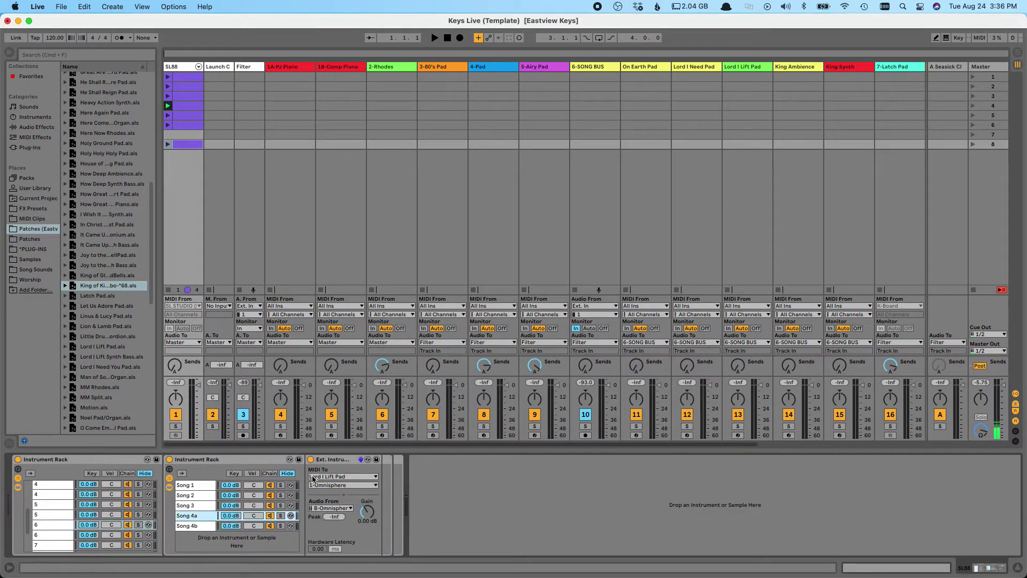
{"action": "left_click", "coordinate": [342, 476]}
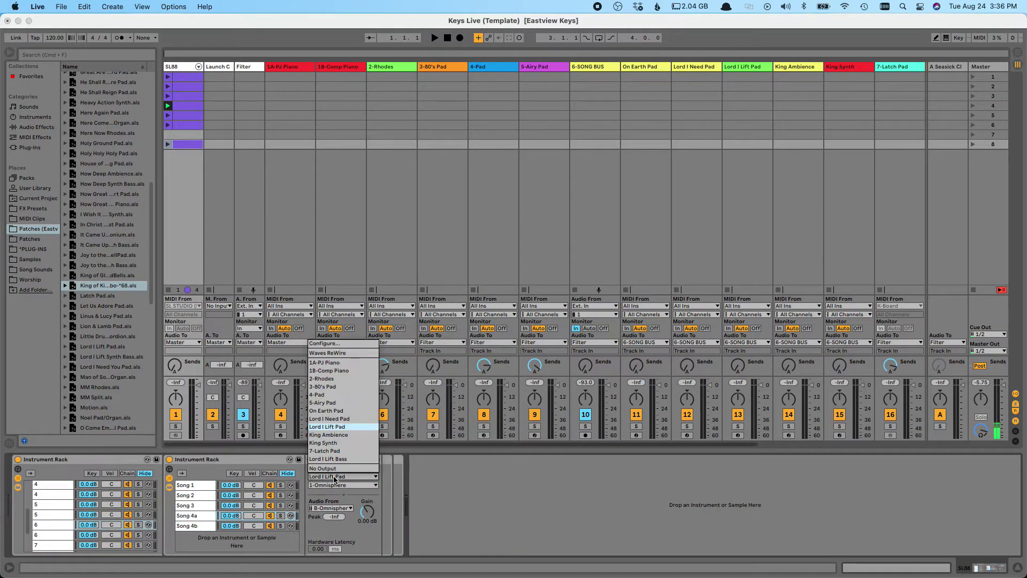
{"action": "left_click", "coordinate": [337, 437]}
{"action": "left_click", "coordinate": [198, 525]}
{"action": "left_click", "coordinate": [342, 476]}
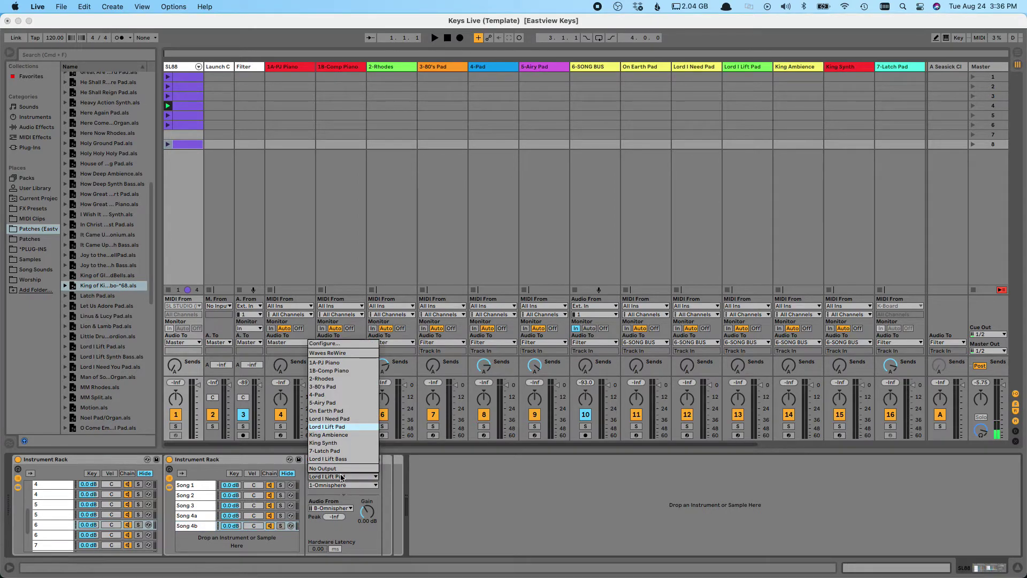
{"action": "left_click", "coordinate": [339, 444]}
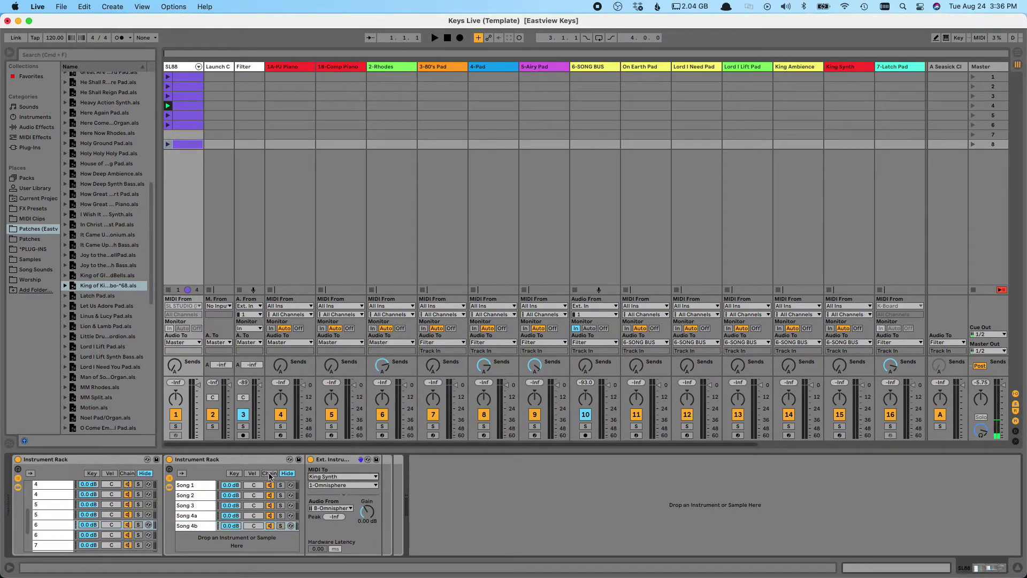
In the MIDI mappings, set the maximum of the song rack's CC 54 Chain Selector to 4, and try out the chain selector.
{"action": "left_click", "coordinate": [270, 473]}
{"action": "left_click", "coordinate": [270, 474]}
{"action": "left_click", "coordinate": [270, 474]}
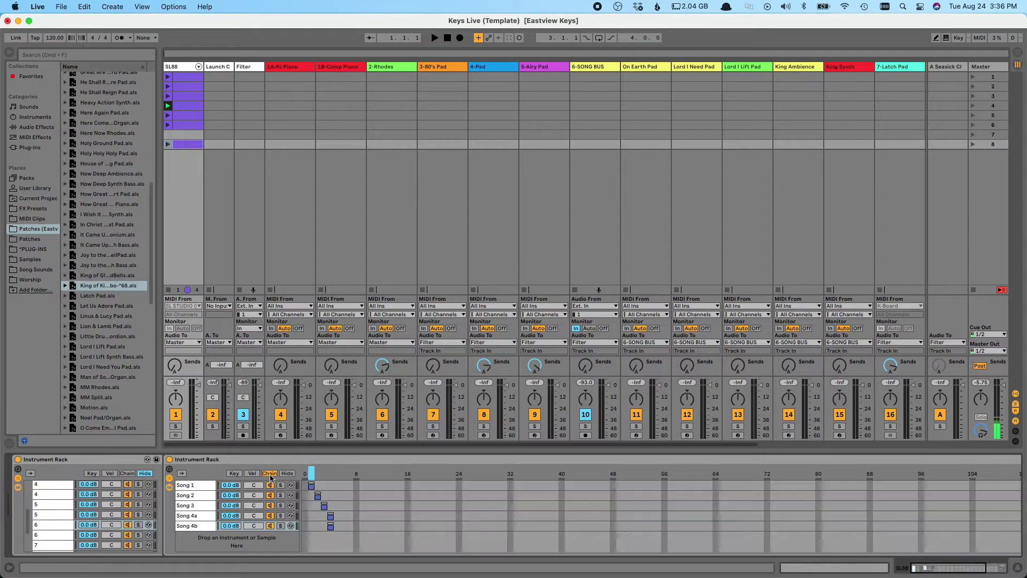
{"action": "left_click", "coordinate": [979, 38]}
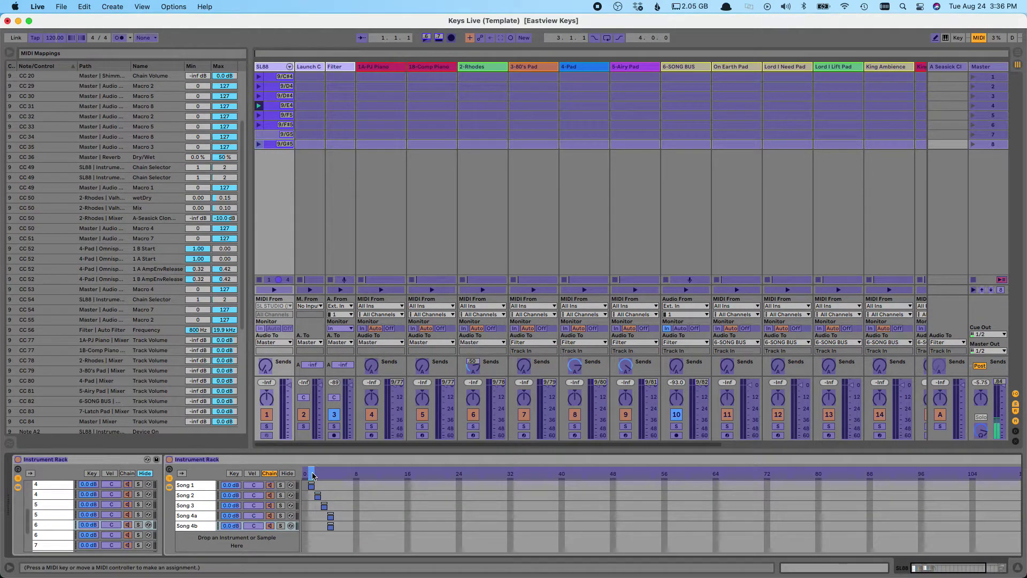
{"action": "left_click", "coordinate": [313, 476]}
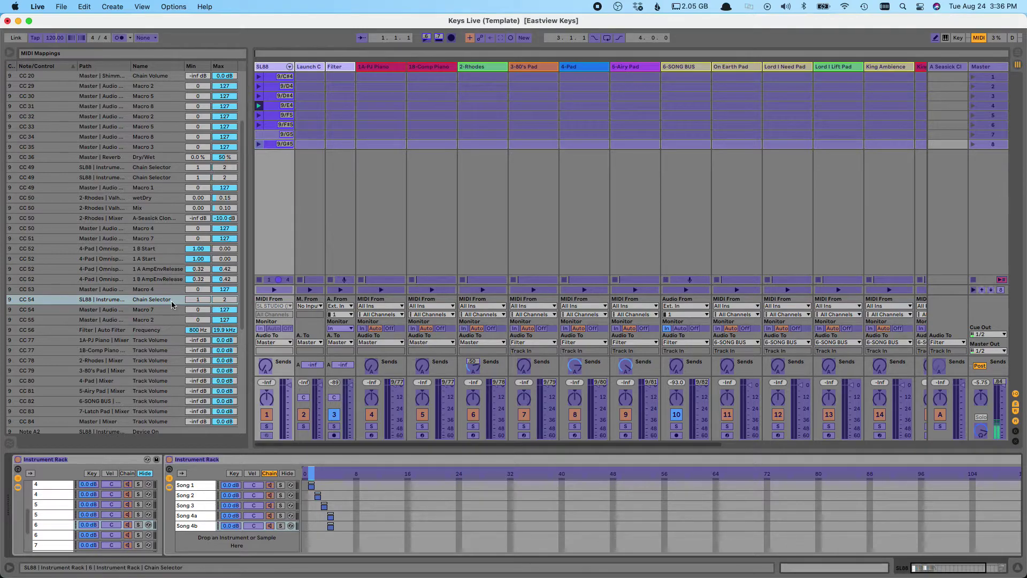
{"action": "left_click", "coordinate": [224, 300]}
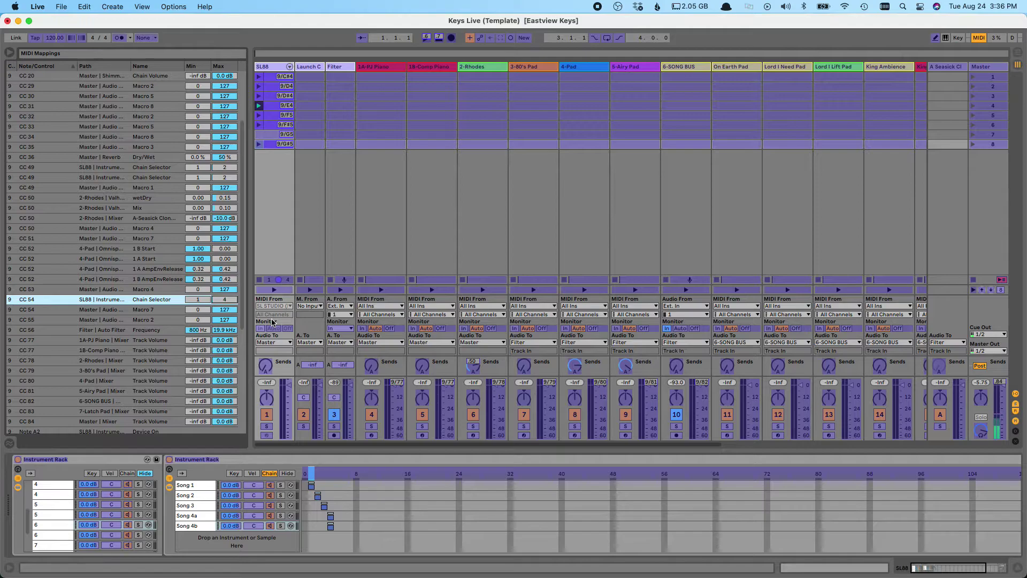
{"action": "left_click", "coordinate": [979, 37]}
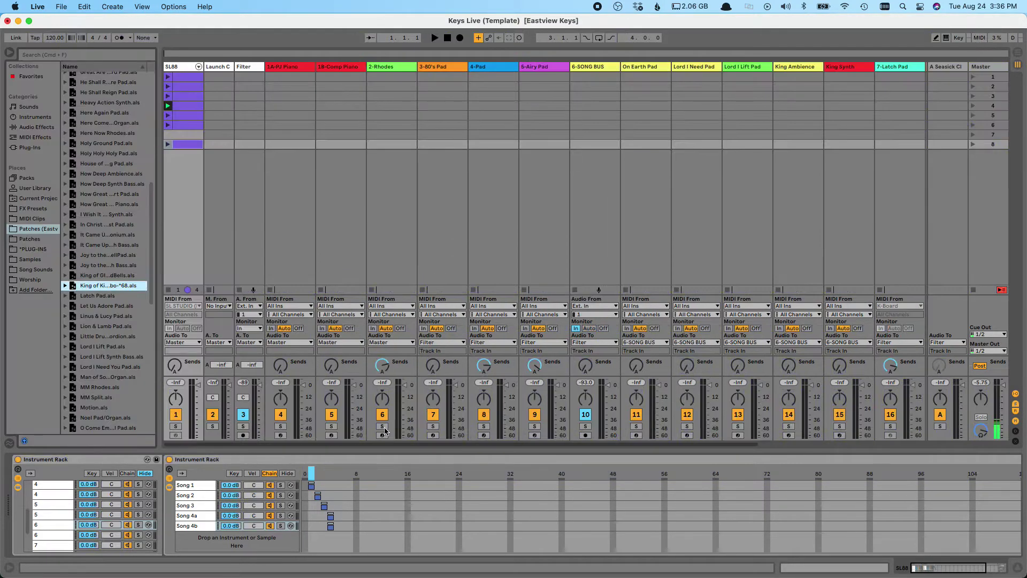
{"action": "mouse_move", "coordinate": [311, 473]}
{"action": "left_mouse_down"}
{"action": "mouse_move", "coordinate": [336, 473]}
{"action": "mouse_move", "coordinate": [311, 473]}
{"action": "left_mouse_up"}
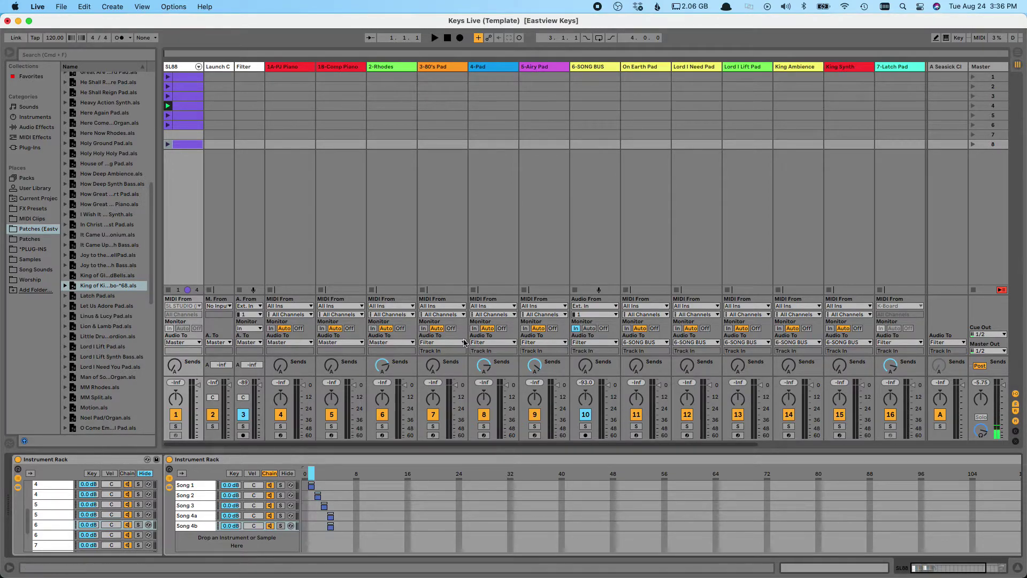
Set the project tempo to 68 BPM to suit the King patches.
{"action": "scroll", "coordinate": [643, 261], "scroll_direction": "right", "scroll_amount": 1}
{"action": "scroll", "coordinate": [644, 261], "scroll_direction": "left", "scroll_amount": 1}
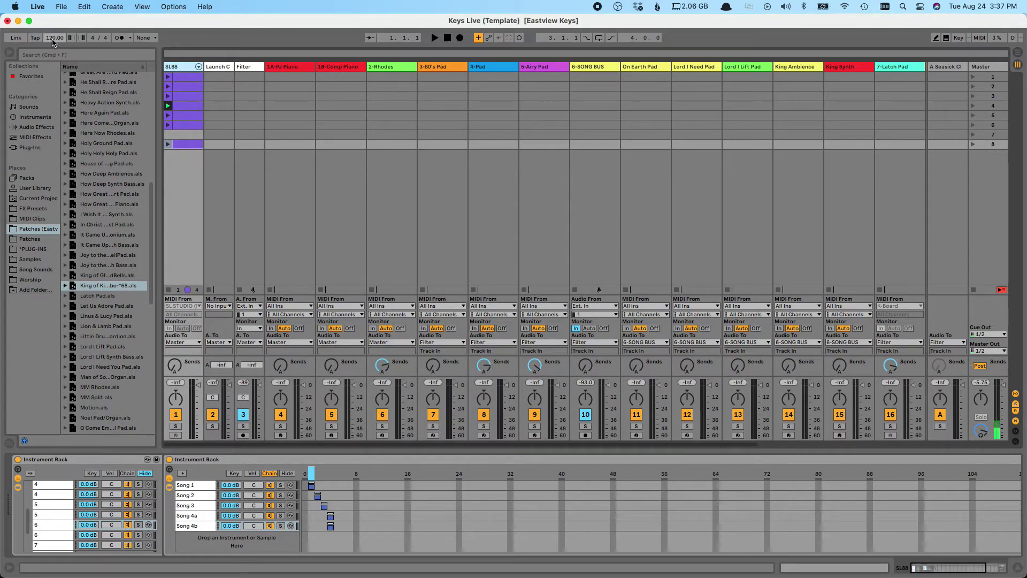
{"action": "left_click", "coordinate": [54, 37]}
{"action": "type", "text": "68"}
{"action": "key", "text": "Return"}
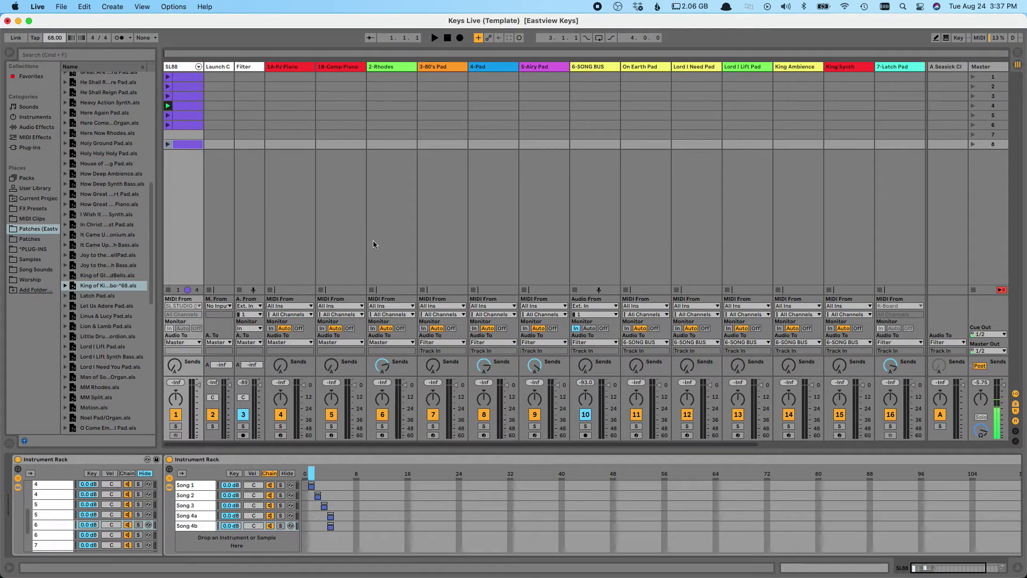
Look over the song-specific tracks from On Earth Pad to King Synth.
{"action": "scroll", "coordinate": [371, 242], "scroll_direction": "right", "scroll_amount": 5}
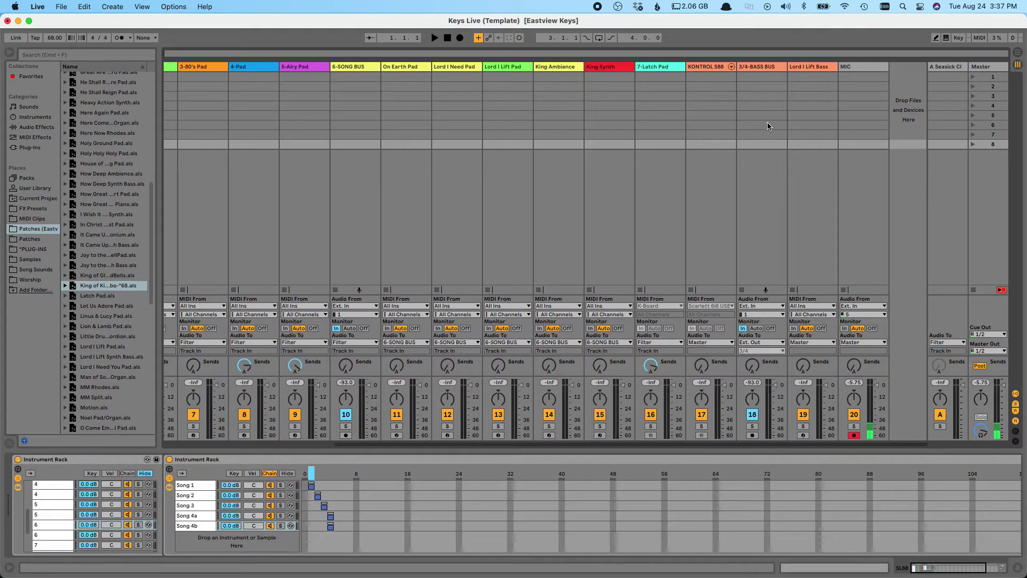
{"action": "left_click", "coordinate": [552, 68]}
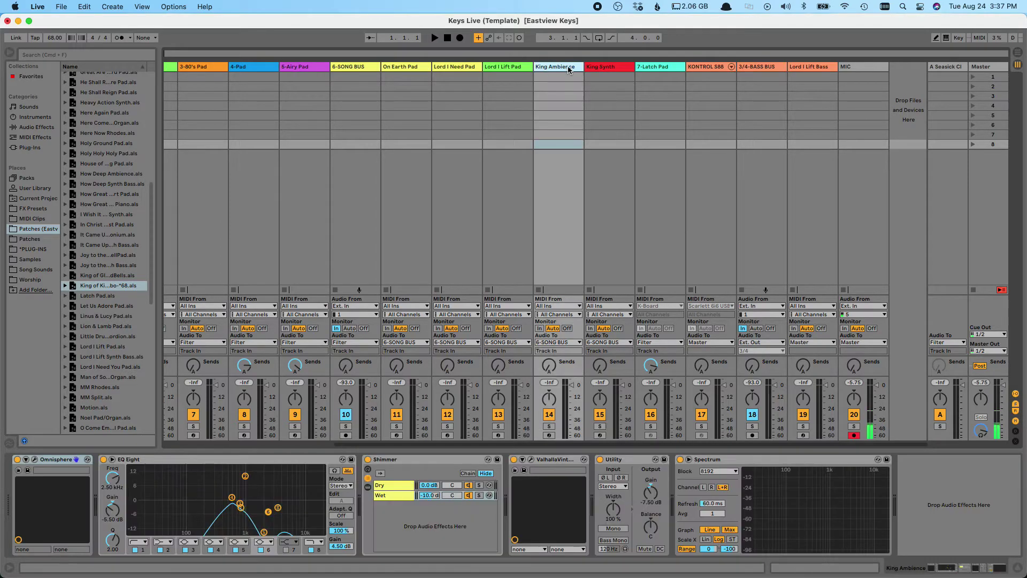
{"action": "left_click", "coordinate": [606, 65]}
{"action": "left_click", "coordinate": [397, 68]}
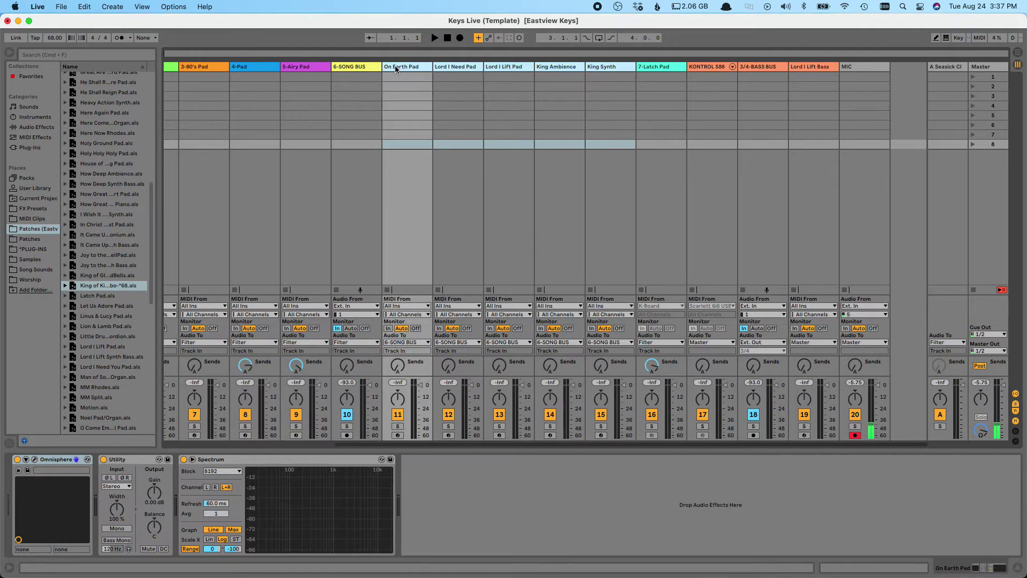
Hide the chain zones of the SL88 song rack and go through its chains from Song 1 to Song 4b.
{"action": "scroll", "coordinate": [396, 68], "scroll_direction": "left", "scroll_amount": 5}
{"action": "left_click", "coordinate": [182, 79]}
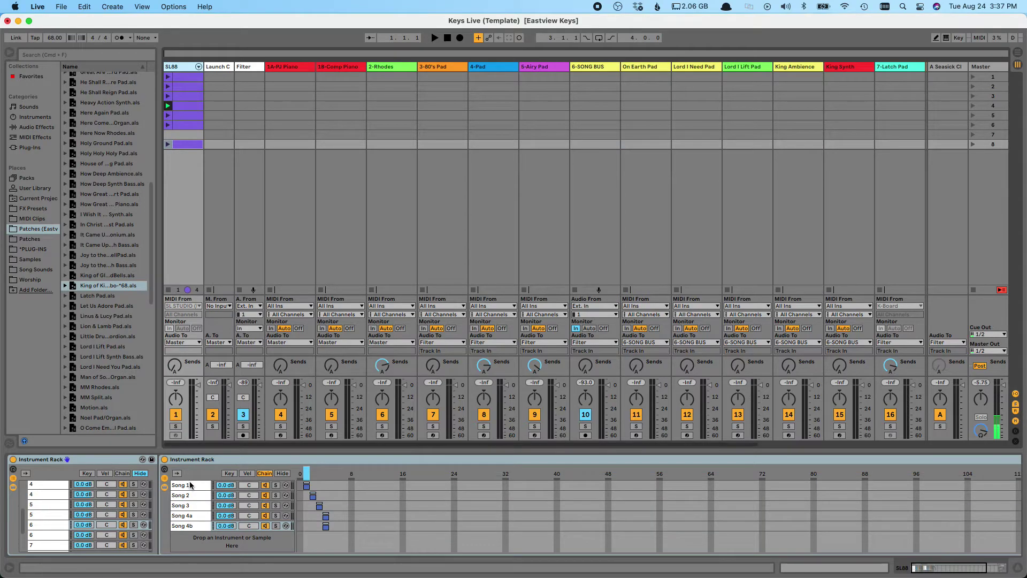
{"action": "left_click", "coordinate": [283, 473]}
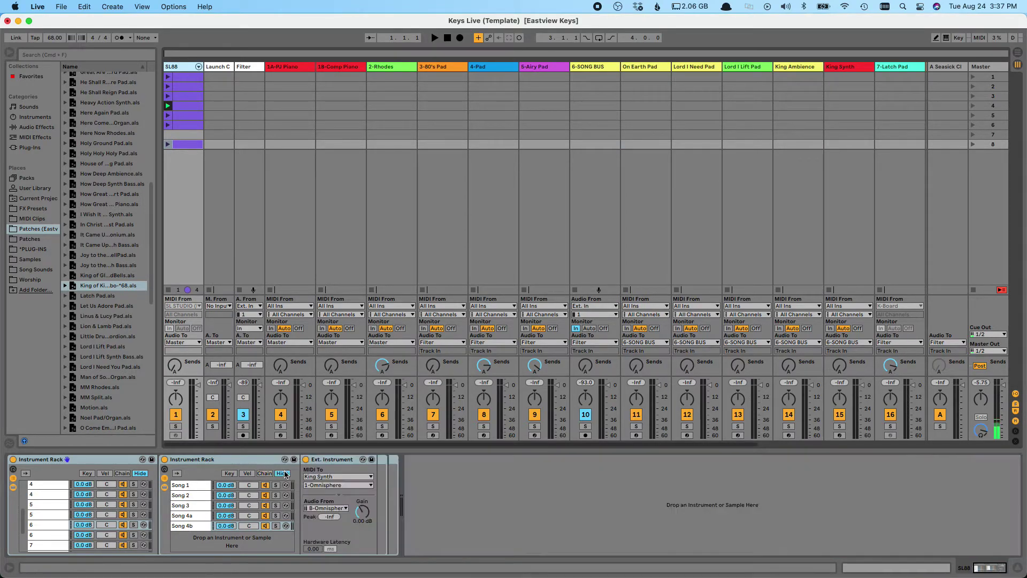
{"action": "left_click", "coordinate": [188, 485]}
{"action": "key", "text": "Down"}
{"action": "key", "text": "Down"}
{"action": "key", "text": "Down"}
{"action": "key", "text": "Down"}
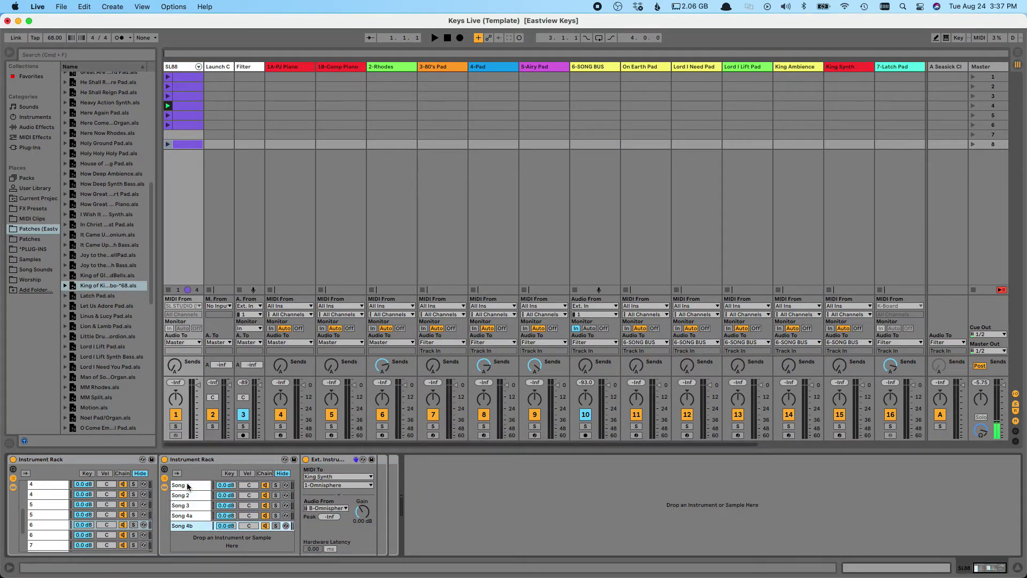
Route the audio output of the Lord I Lift Bass track to 3/4-BASS BUS.
{"action": "scroll", "coordinate": [658, 212], "scroll_direction": "right", "scroll_amount": 5}
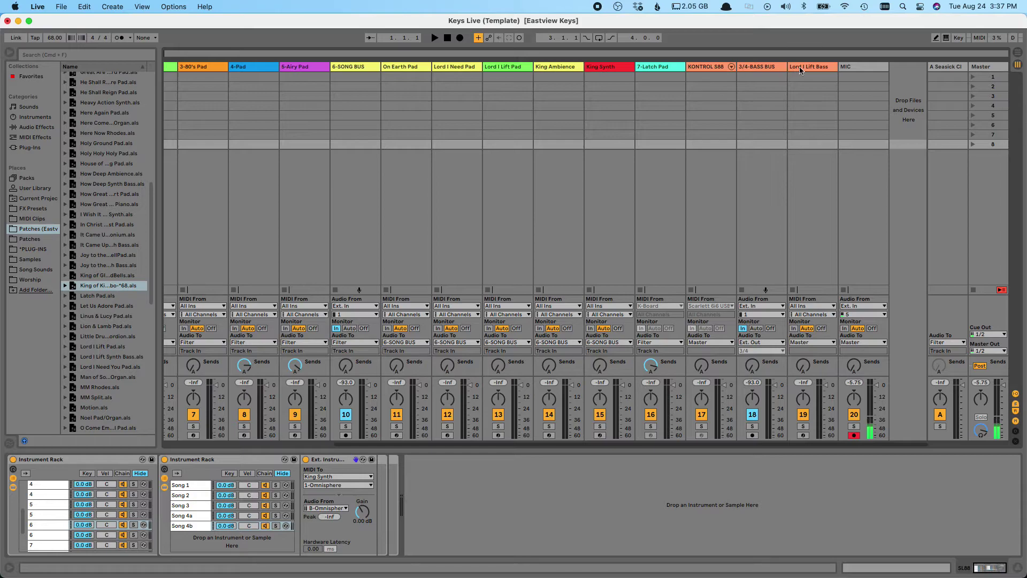
{"action": "left_click", "coordinate": [817, 67]}
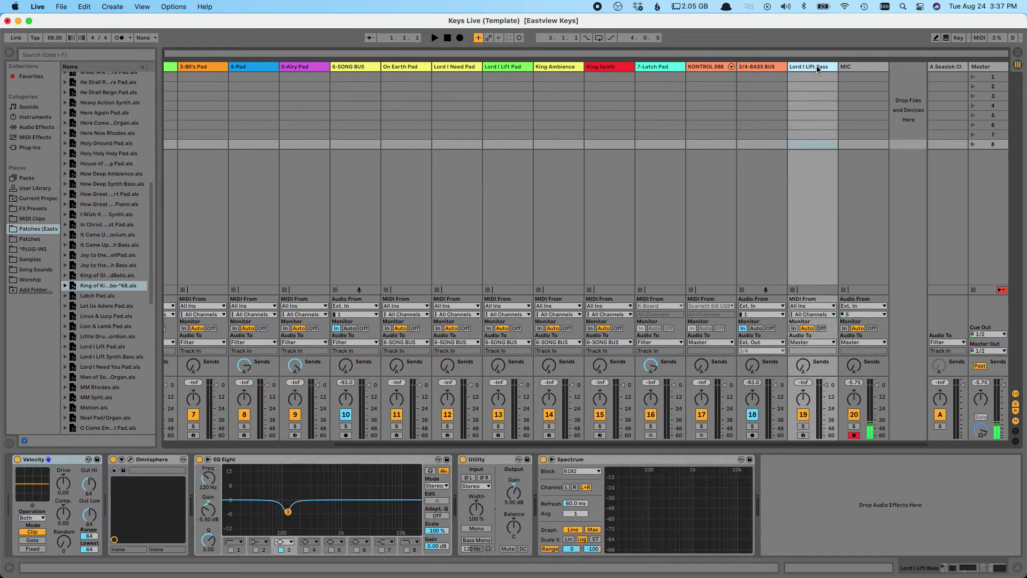
{"action": "left_click", "coordinate": [815, 342]}
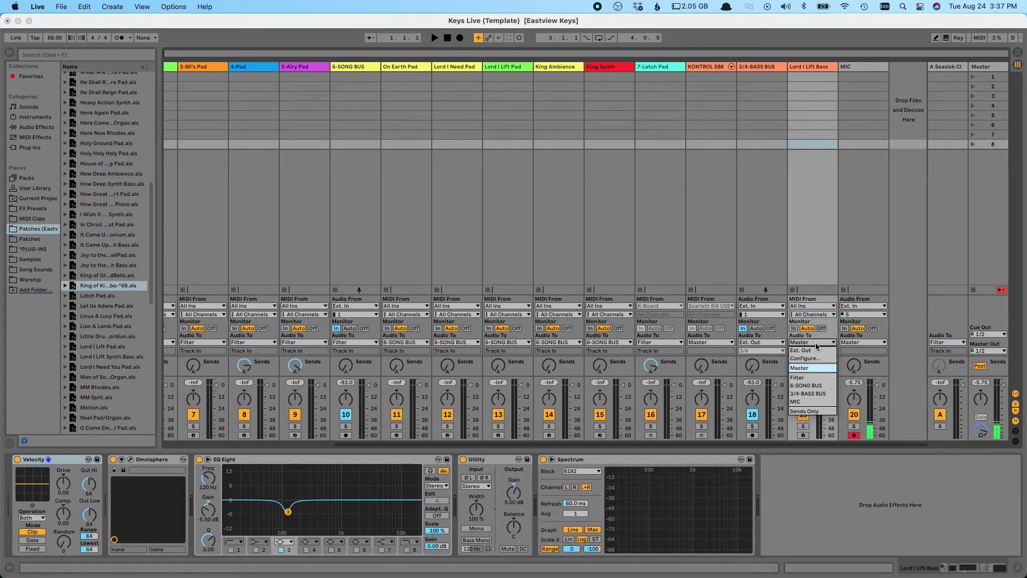
{"action": "left_click", "coordinate": [816, 395]}
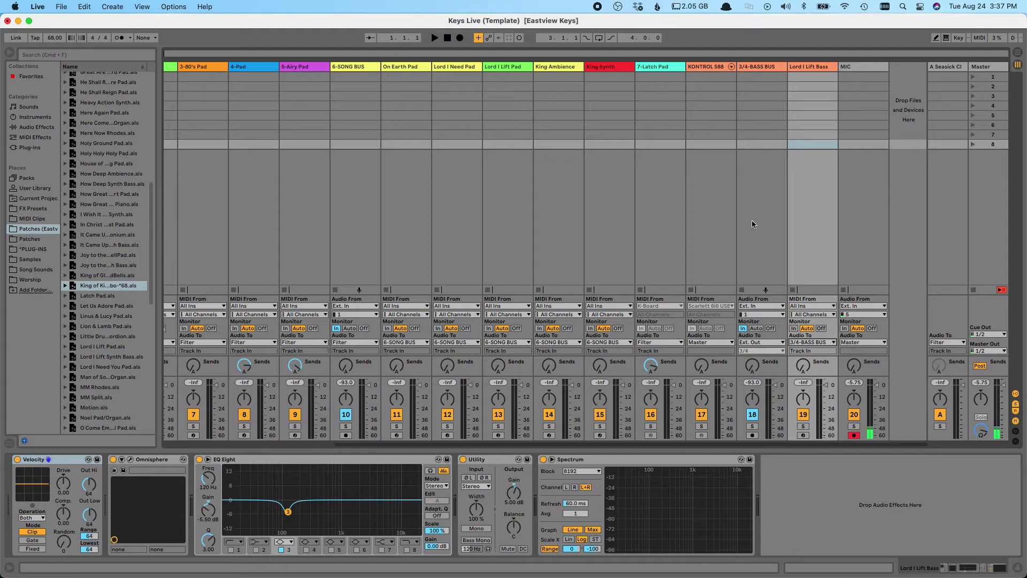
{"action": "mouse_move", "coordinate": [771, 384]}
{"action": "left_mouse_down"}
{"action": "mouse_move", "coordinate": [774, 405]}
{"action": "mouse_move", "coordinate": [775, 384]}
{"action": "left_mouse_up"}
{"action": "left_click", "coordinate": [810, 342]}
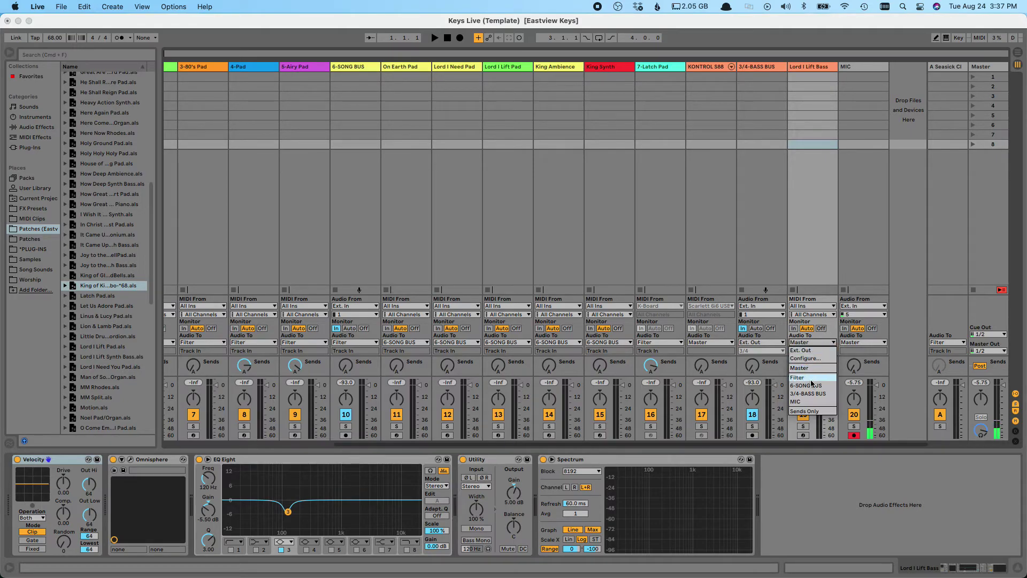
{"action": "left_click", "coordinate": [813, 394]}
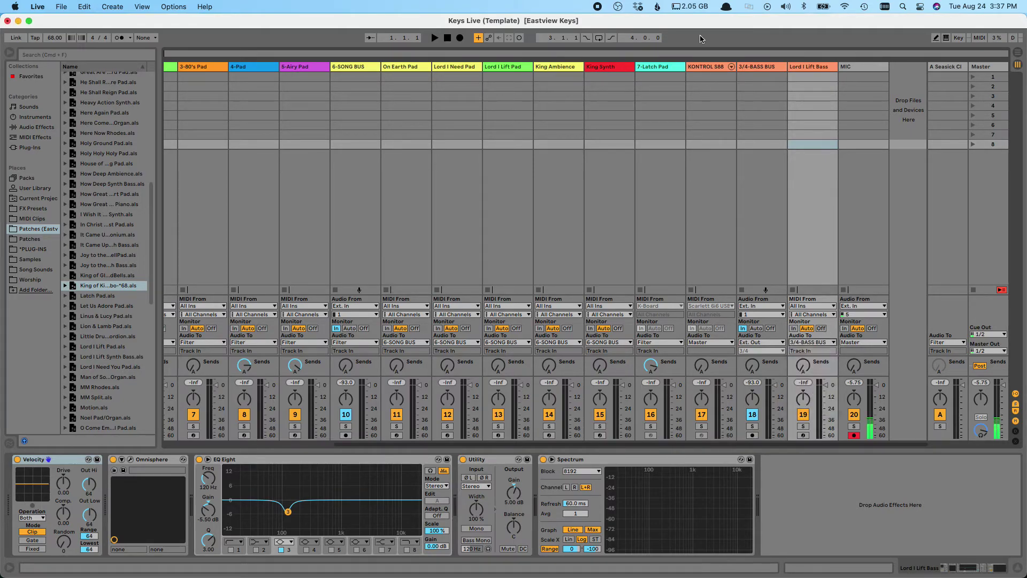
Set the External Instrument in the KONTROL S88 track's rack to send MIDI to Lord I Lift Bass.
{"action": "left_click", "coordinate": [700, 70]}
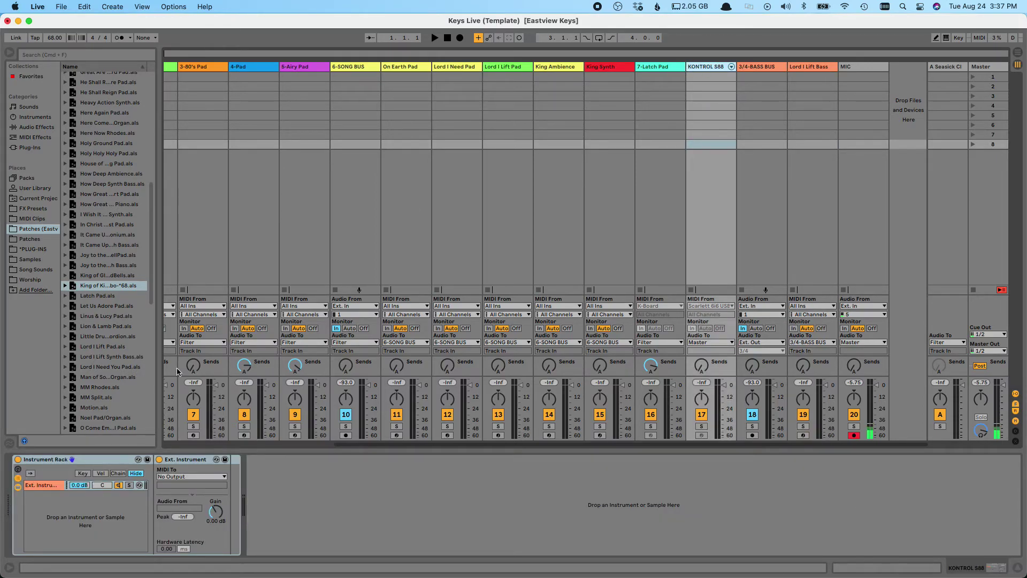
{"action": "left_click", "coordinate": [39, 486]}
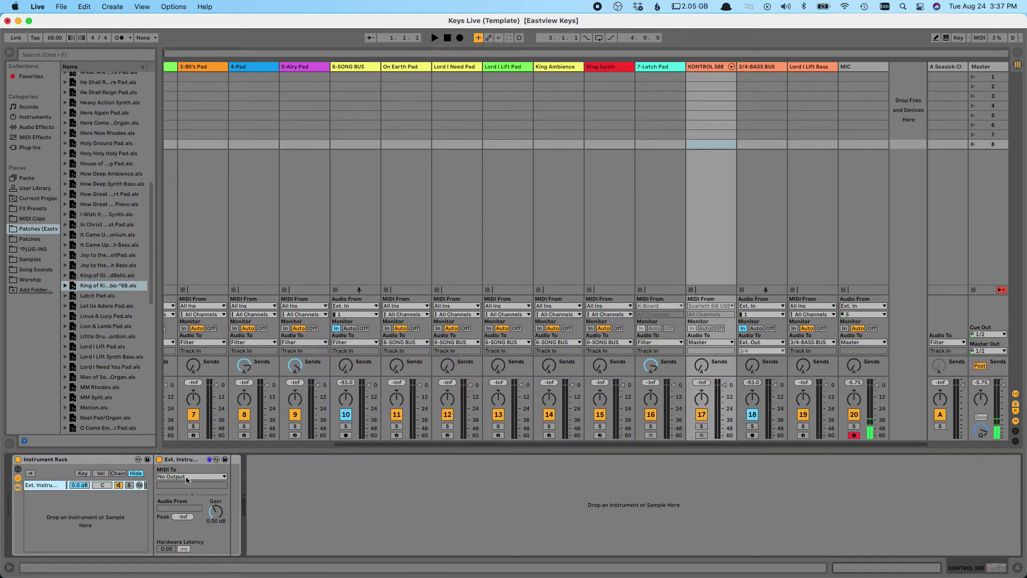
{"action": "left_click", "coordinate": [174, 477]}
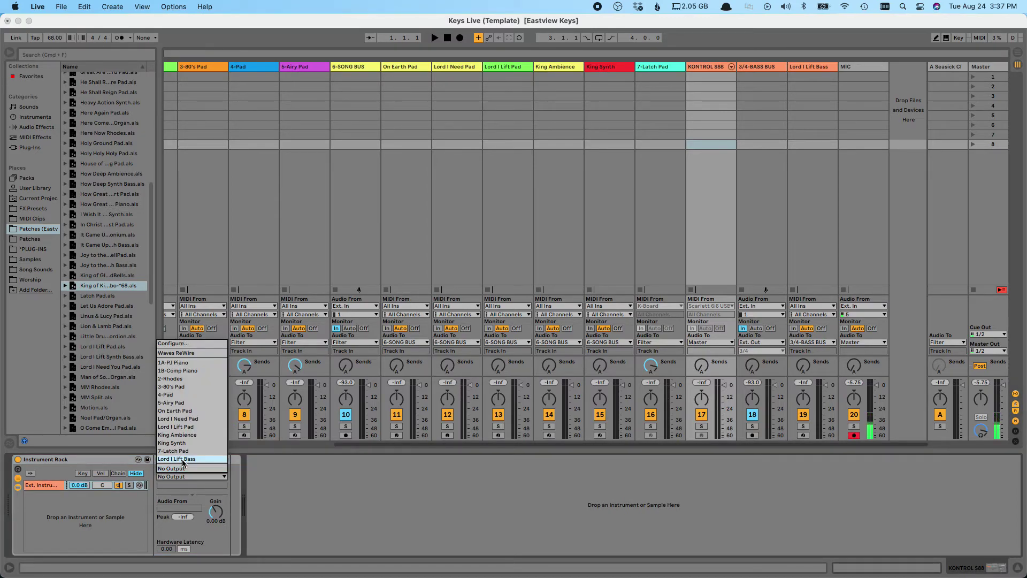
{"action": "left_click", "coordinate": [184, 460]}
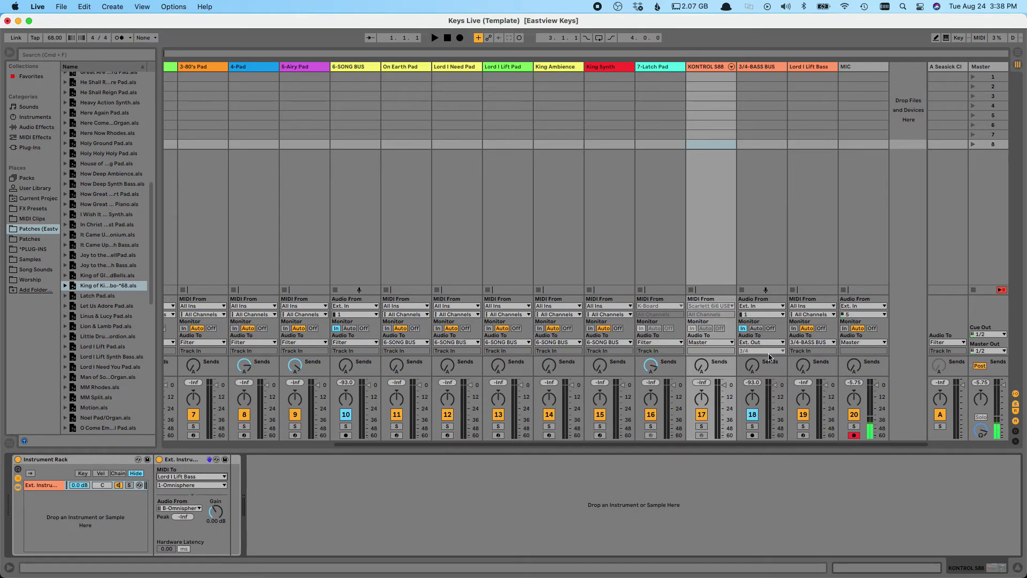
Review the Lord I Lift Bass and 3/4-BASS BUS tracks, and the song tracks from 6-SONG BUS through King Synth.
{"action": "left_click", "coordinate": [826, 67]}
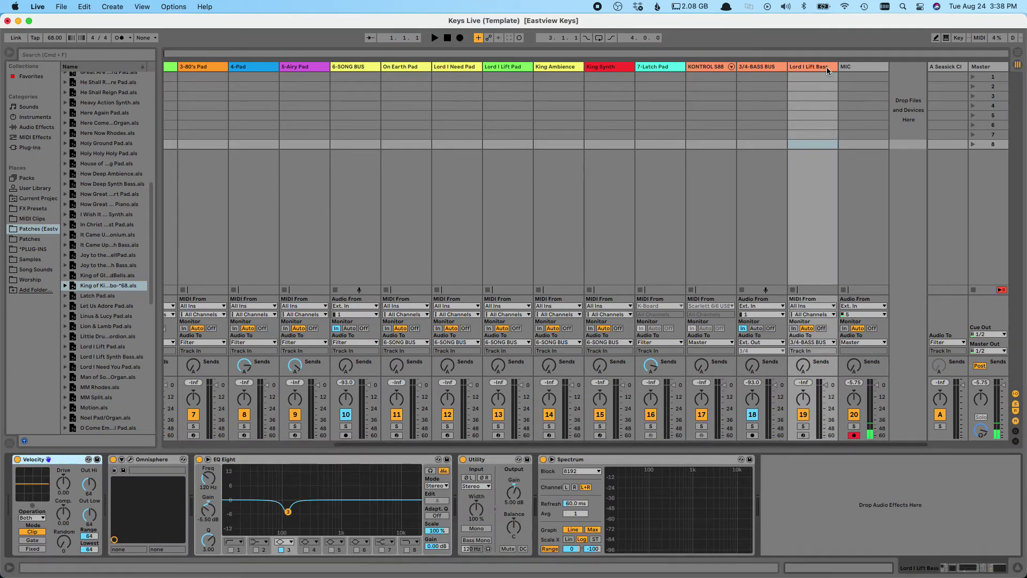
{"action": "left_click", "coordinate": [769, 68]}
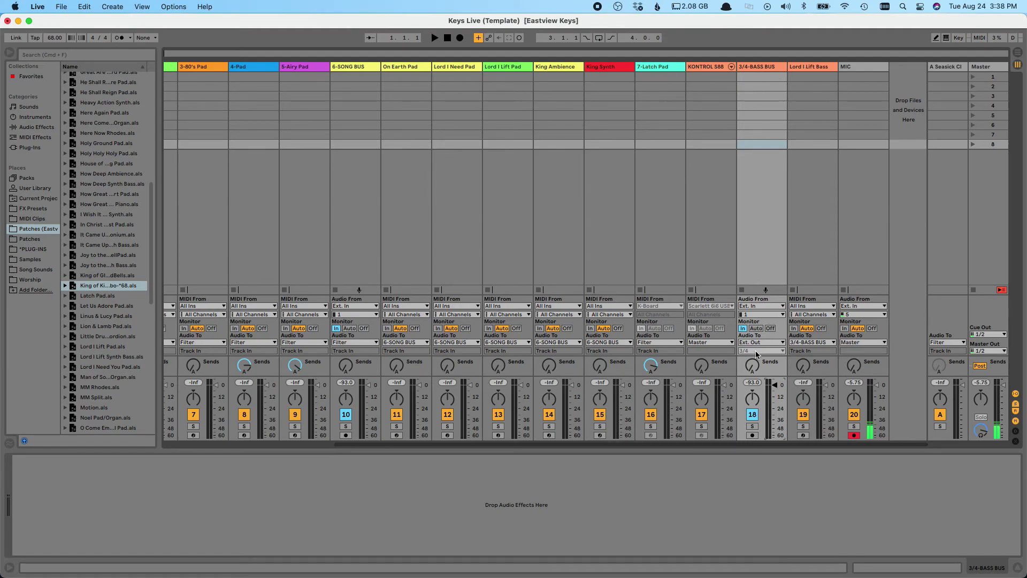
{"action": "scroll", "coordinate": [772, 244], "scroll_direction": "left", "scroll_amount": 5}
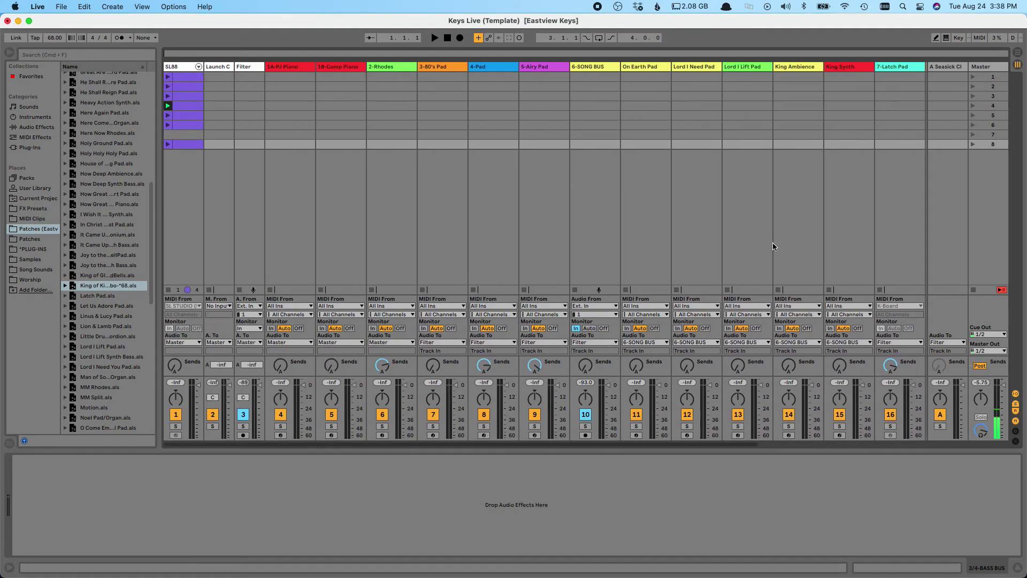
{"action": "scroll", "coordinate": [773, 247], "scroll_direction": "right", "scroll_amount": 2}
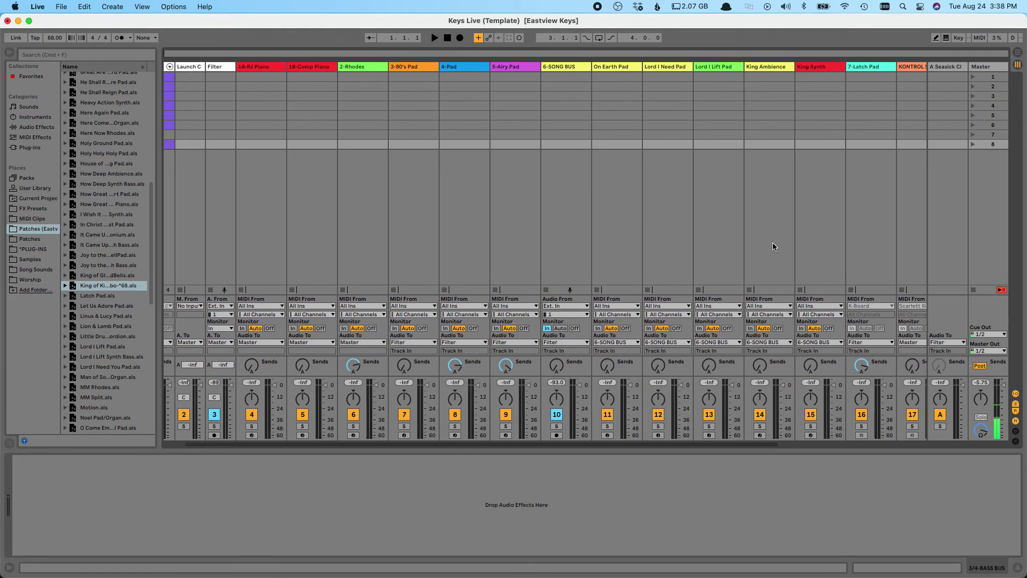
{"action": "left_click", "coordinate": [570, 67]}
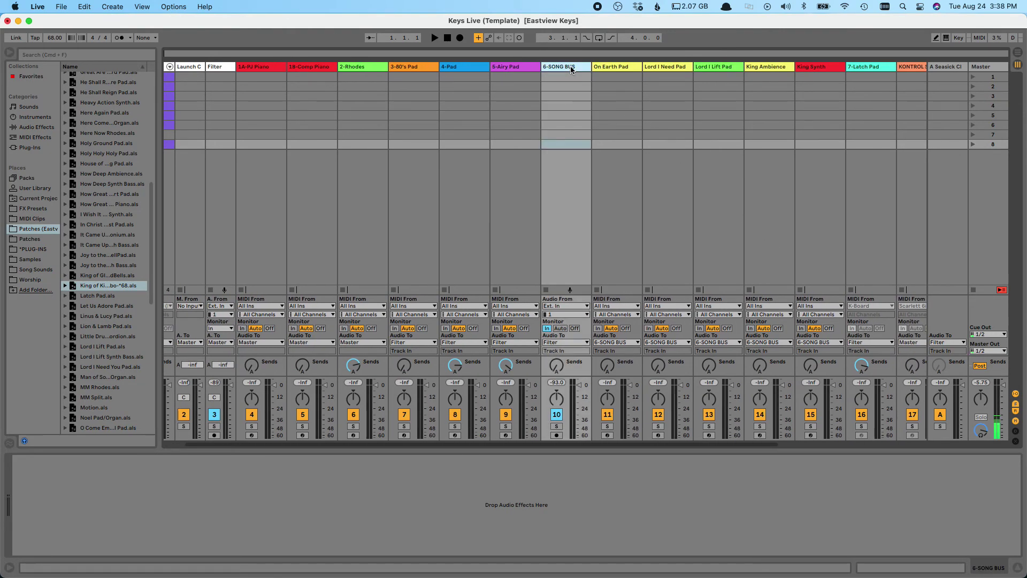
{"action": "left_click", "coordinate": [817, 67], "text": "shift"}
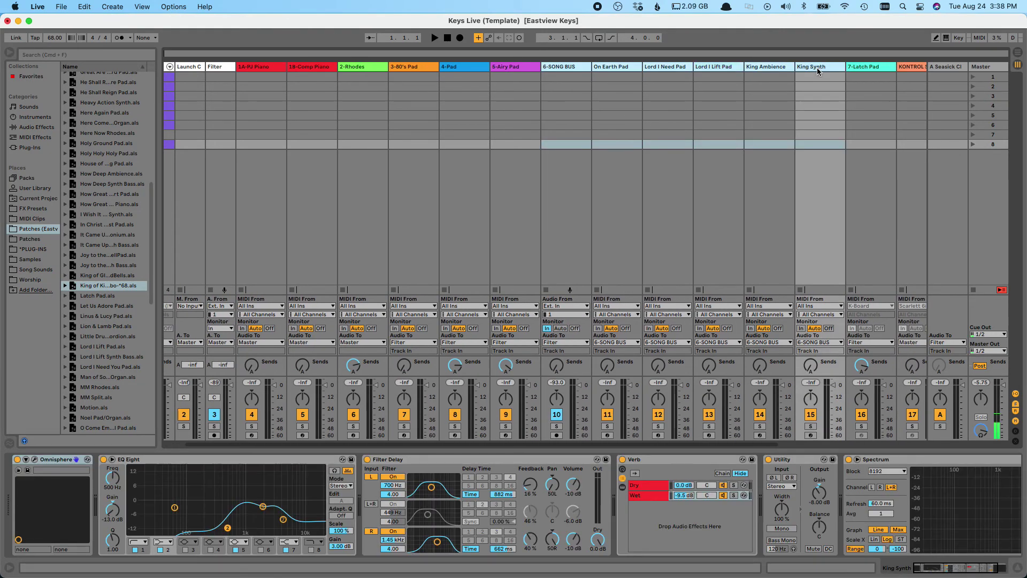
Review the main template patches from 1A-PJ Piano through 5-Airy Pad, including their device chains.
{"action": "left_click", "coordinate": [448, 67]}
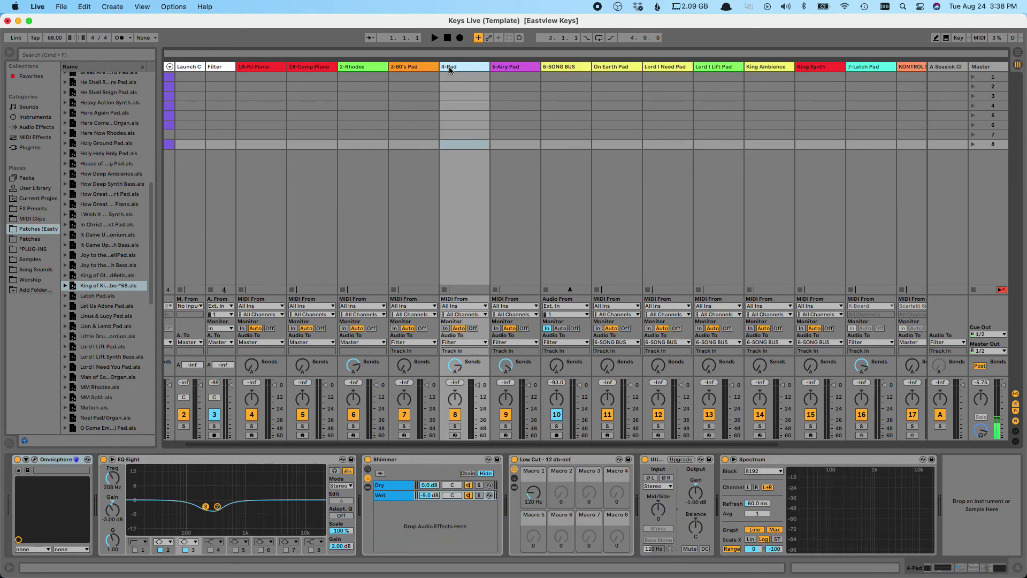
{"action": "left_click", "coordinate": [260, 68]}
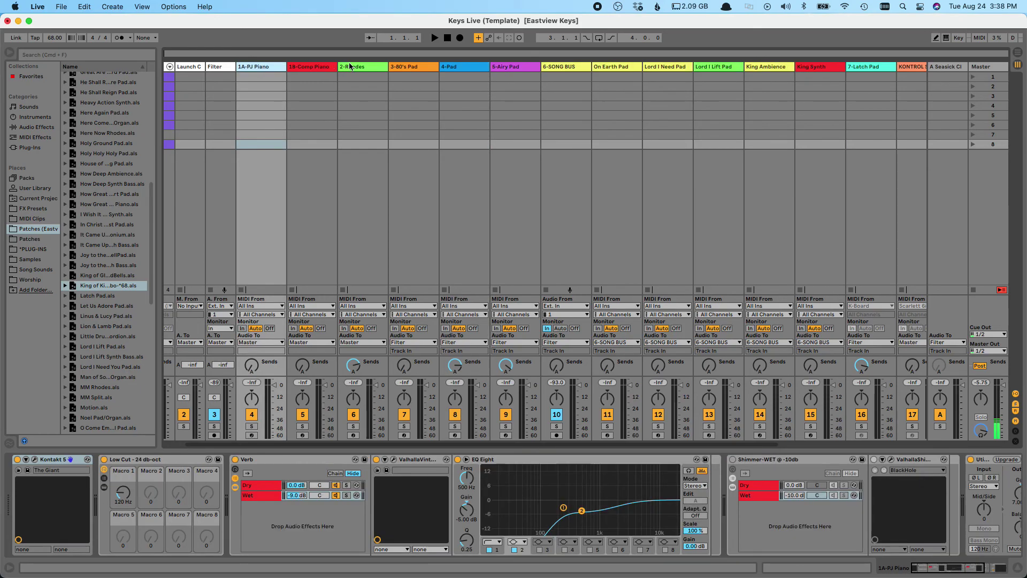
{"action": "left_click", "coordinate": [313, 66], "text": "shift"}
{"action": "left_click", "coordinate": [346, 66], "text": "shift"}
{"action": "left_click", "coordinate": [398, 66]}
{"action": "left_click", "coordinate": [514, 66]}
{"action": "left_click", "coordinate": [413, 68]}
{"action": "left_click", "coordinate": [504, 68]}
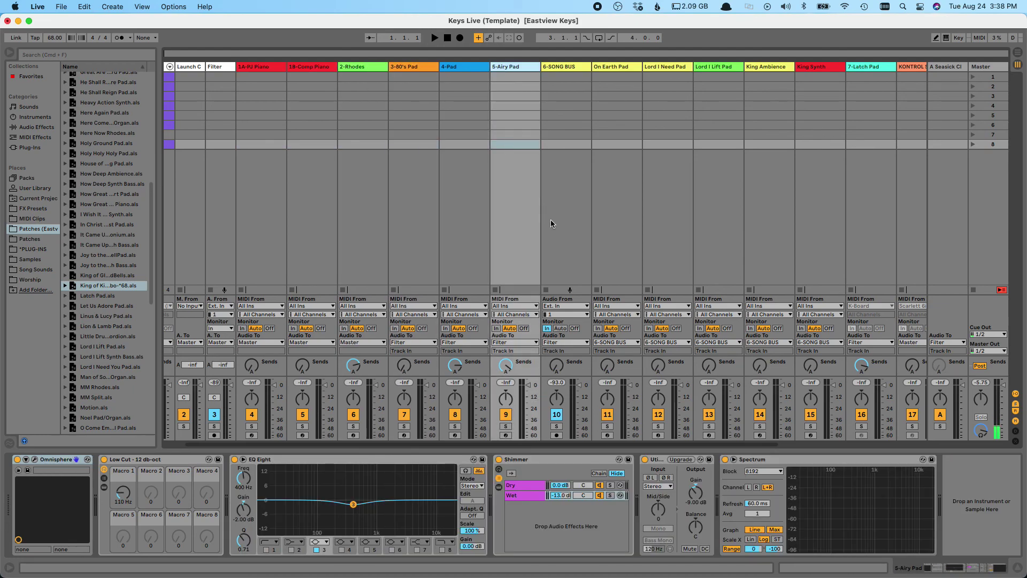
{"action": "scroll", "coordinate": [551, 223], "scroll_direction": "right", "scroll_amount": 5}
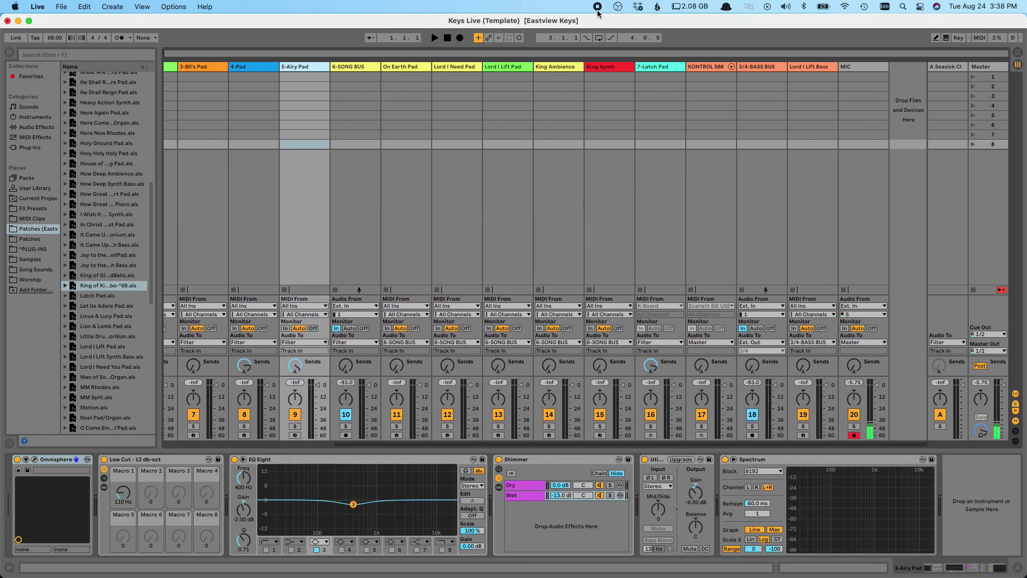